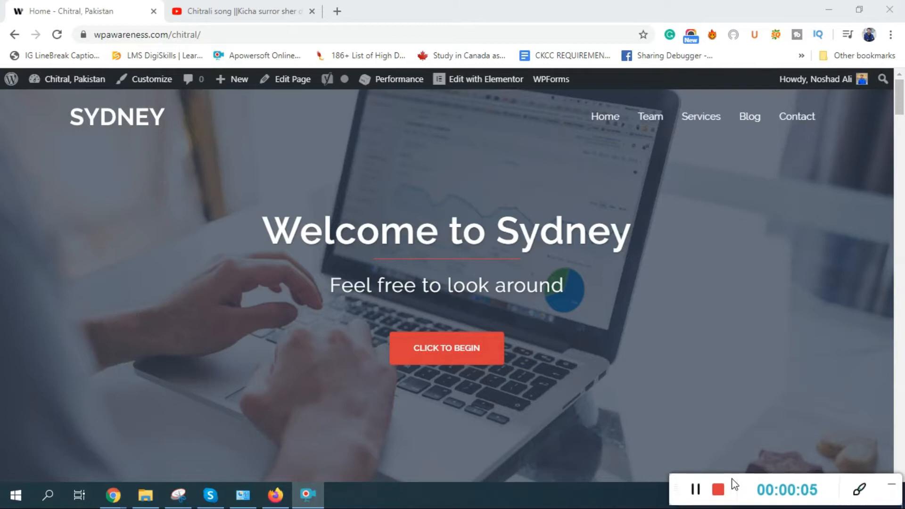
Open the Contact page and highlight its location, phone and opening-hours details.
click(793, 126)
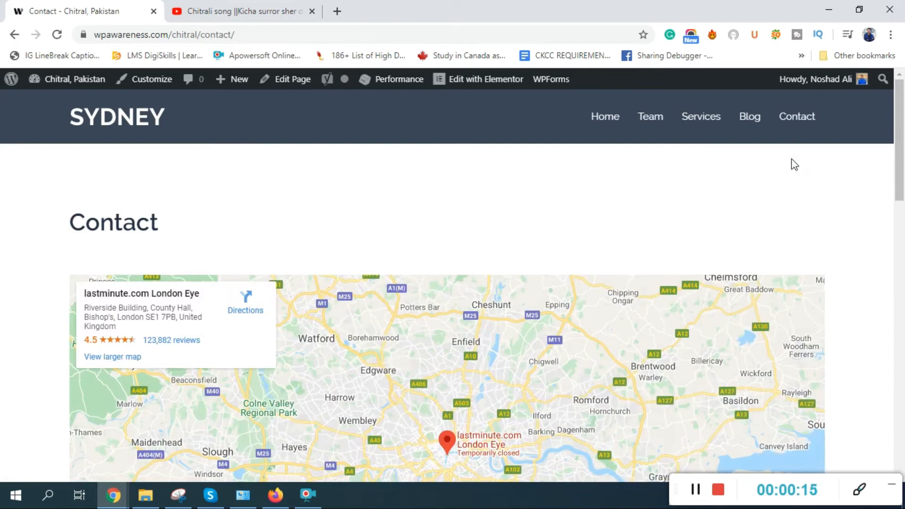
scroll(787, 141, down, 5)
scroll(754, 162, down, 3)
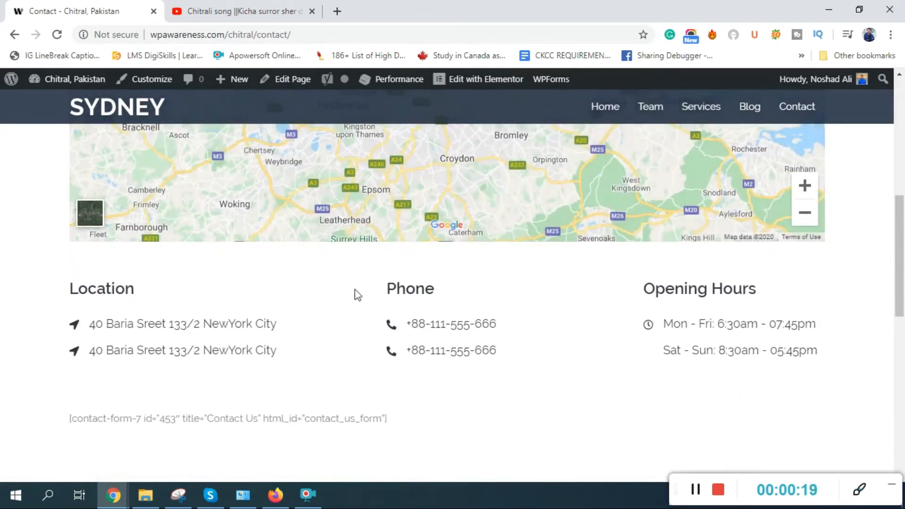
drag(71, 296, 786, 364)
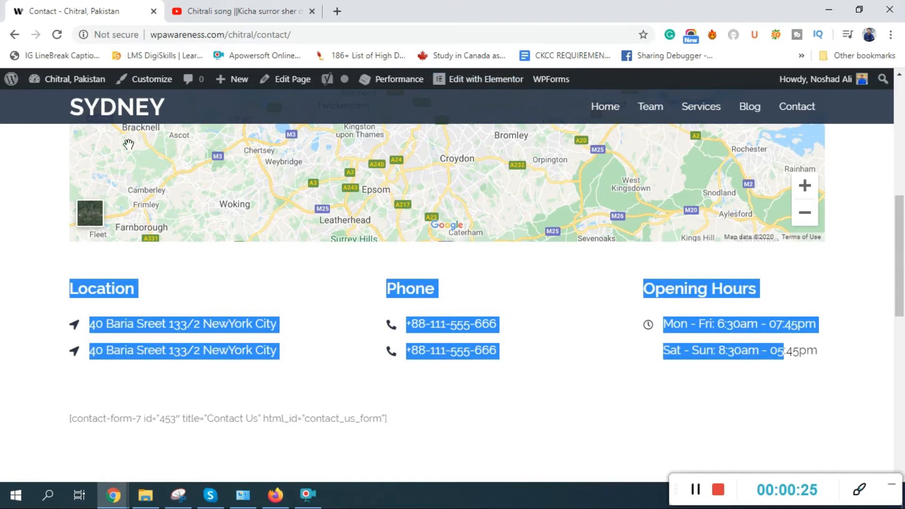
Open the site Dashboard in a new tab placed before the Contact tab.
right_click(62, 79)
click(72, 92)
drag(190, 6, 76, 2)
In the Dashboard tab, go to WPForms and choose Add New to start a form.
click(206, 2)
click(436, 401)
click(90, 12)
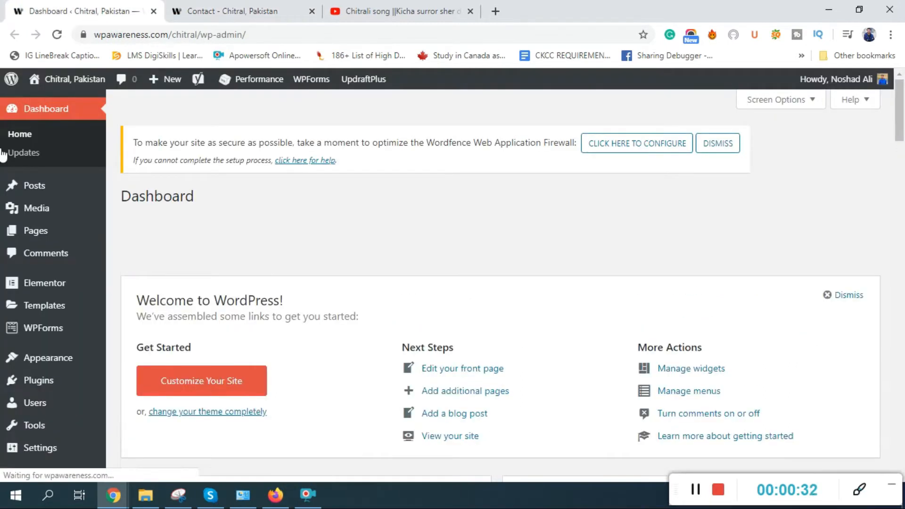
click(65, 334)
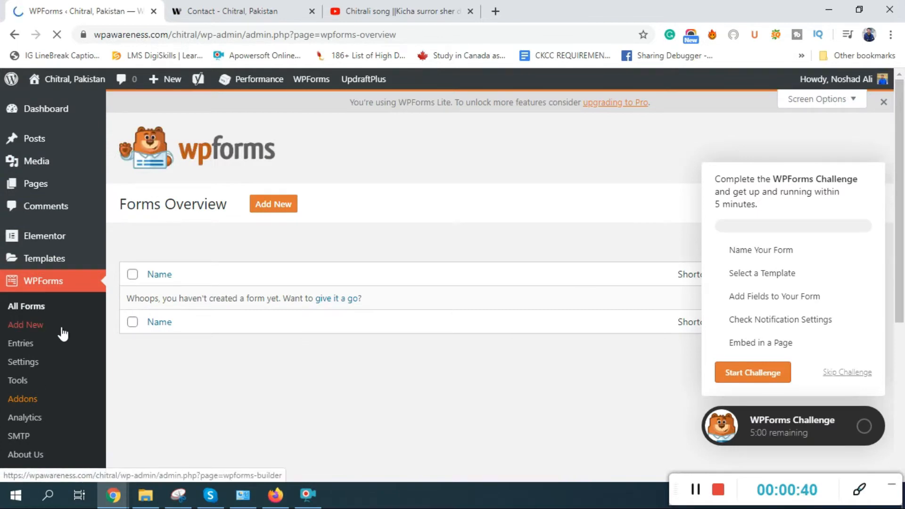
click(270, 208)
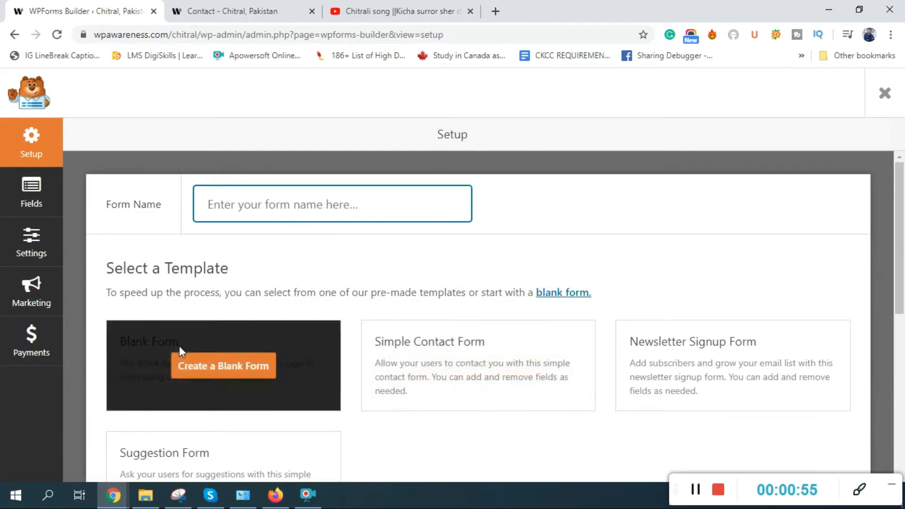
Create the form from the Simple Contact Form template card.
scroll(186, 377, down, 1)
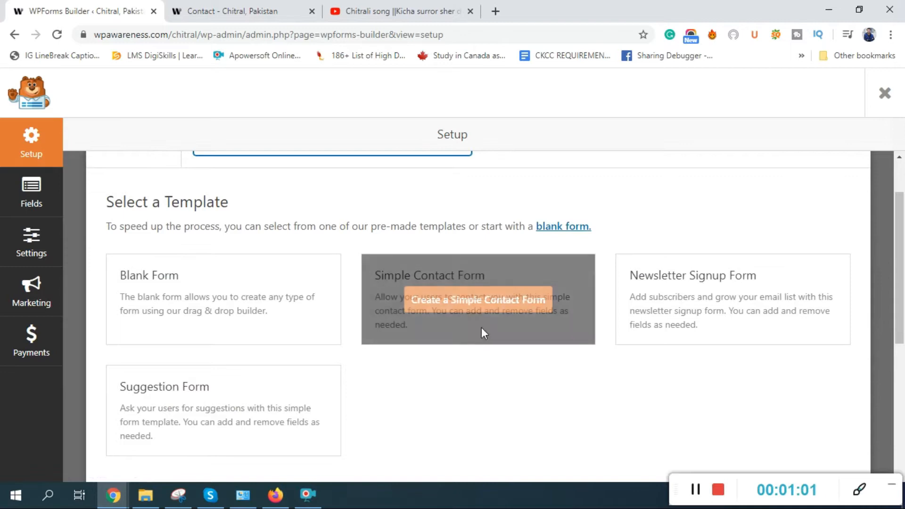
click(471, 309)
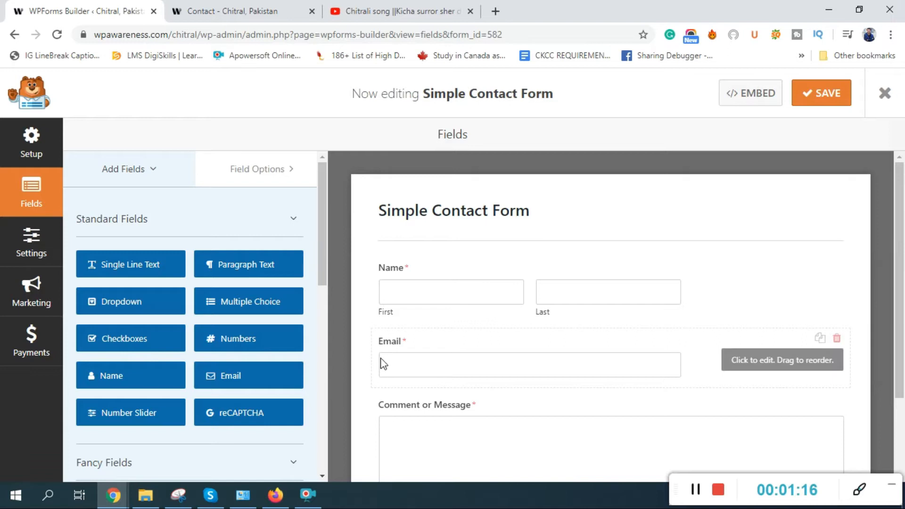
Add a Numbers field below Comment or Message and relabel it 'Phone'.
scroll(391, 347, down, 1)
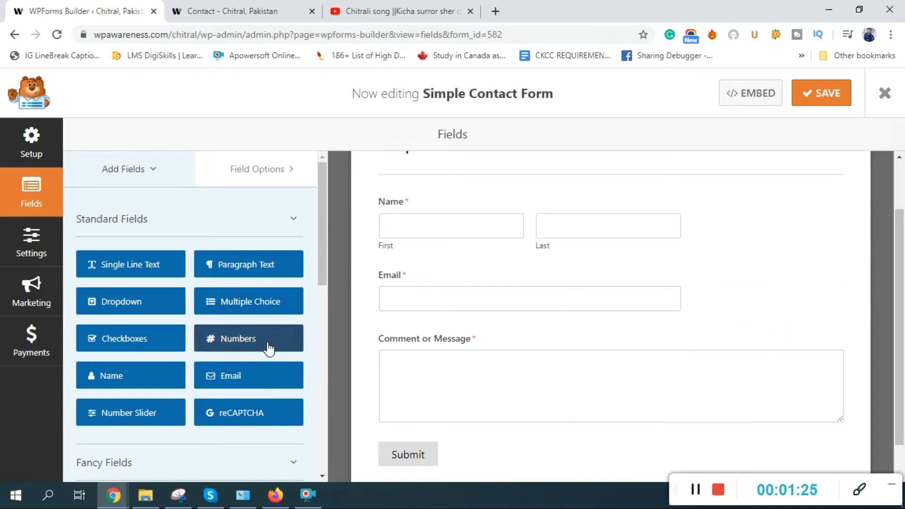
click(240, 344)
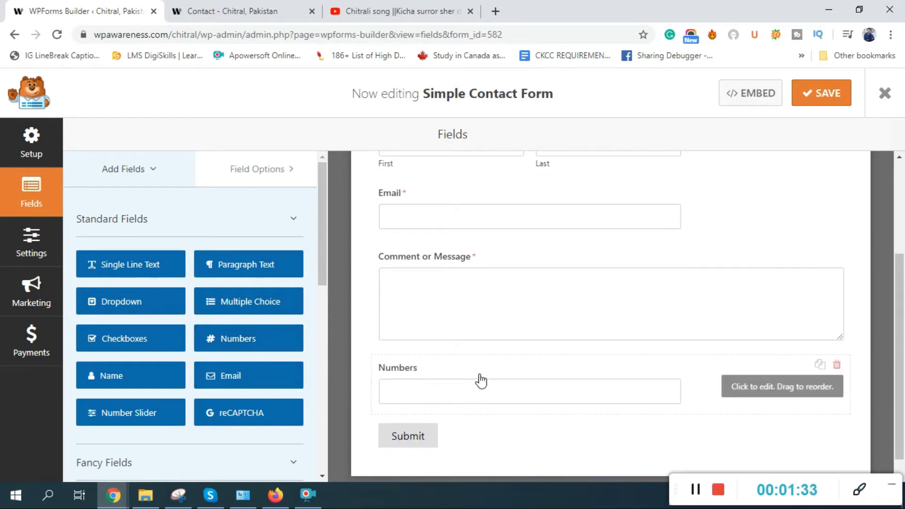
click(412, 376)
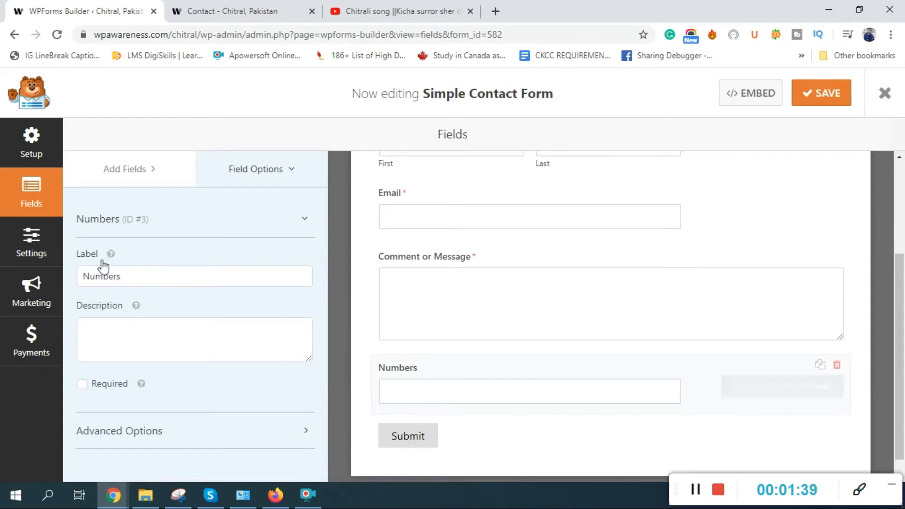
drag(96, 277, 121, 277)
text(Phone)
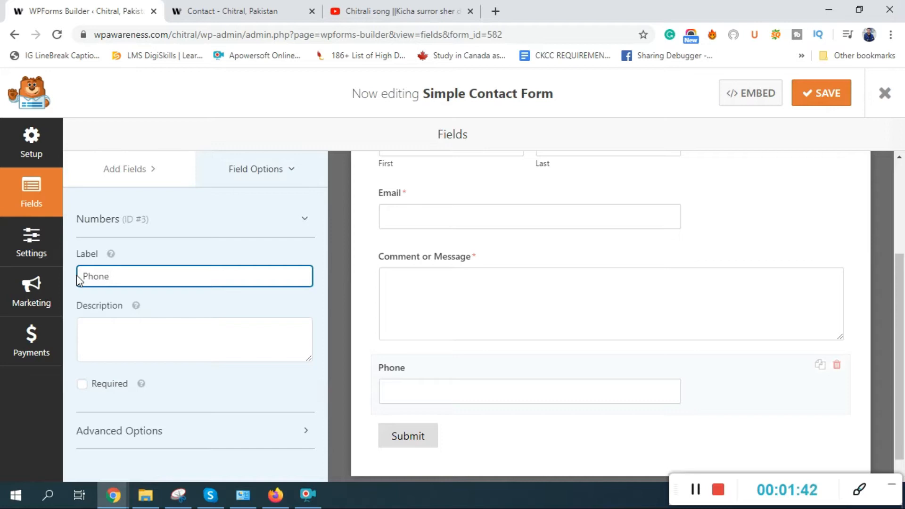
click(82, 385)
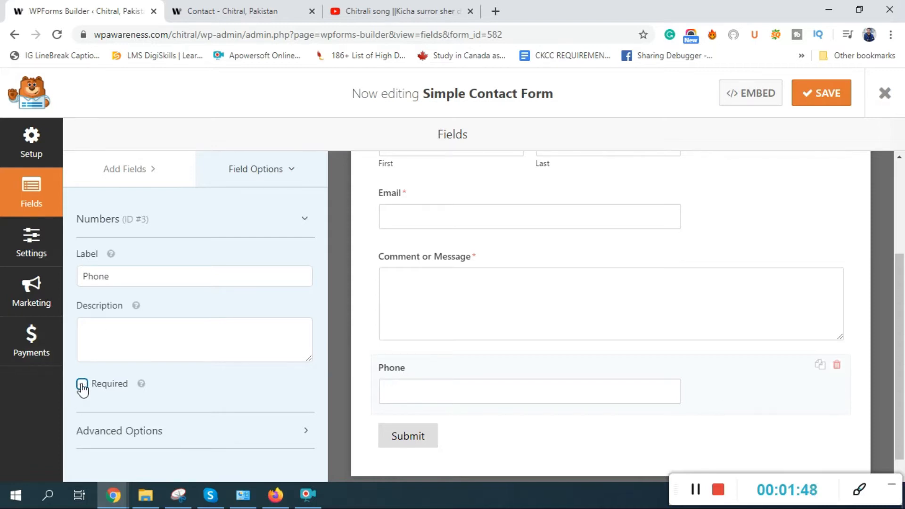
Drag Phone between Email and Comment or Message, then save the Simple Contact Form.
drag(421, 372, 427, 311)
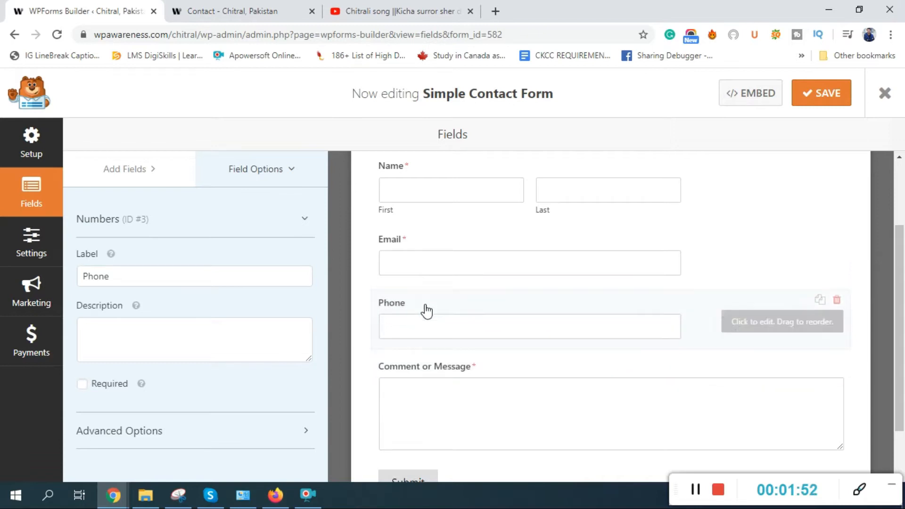
click(124, 172)
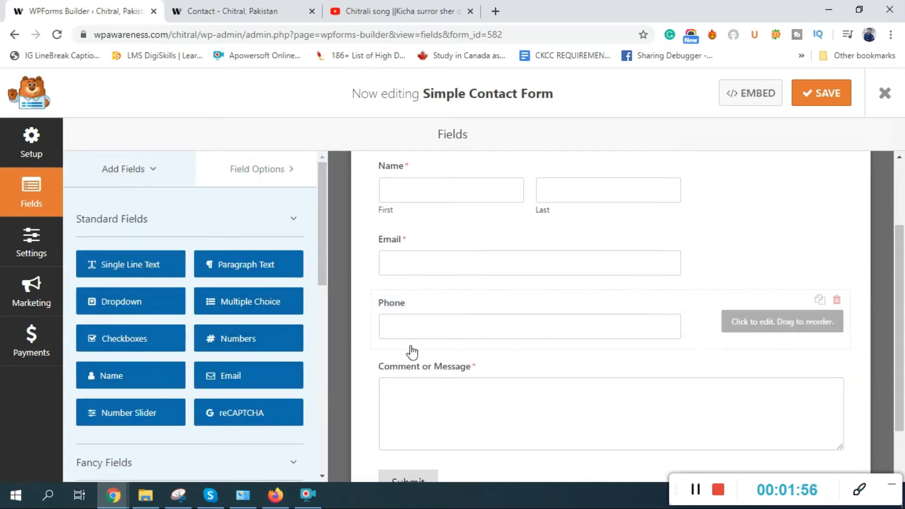
scroll(412, 351, down, 2)
scroll(410, 351, up, 4)
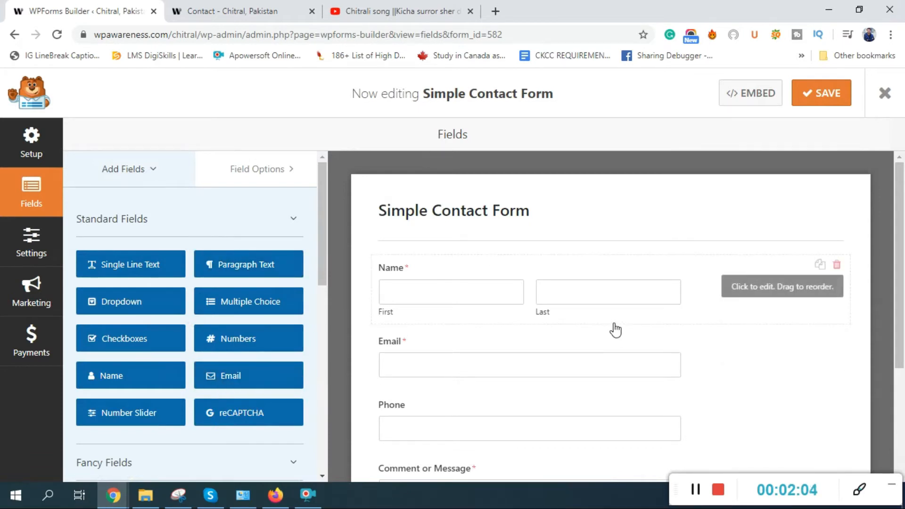
scroll(608, 330, down, 3)
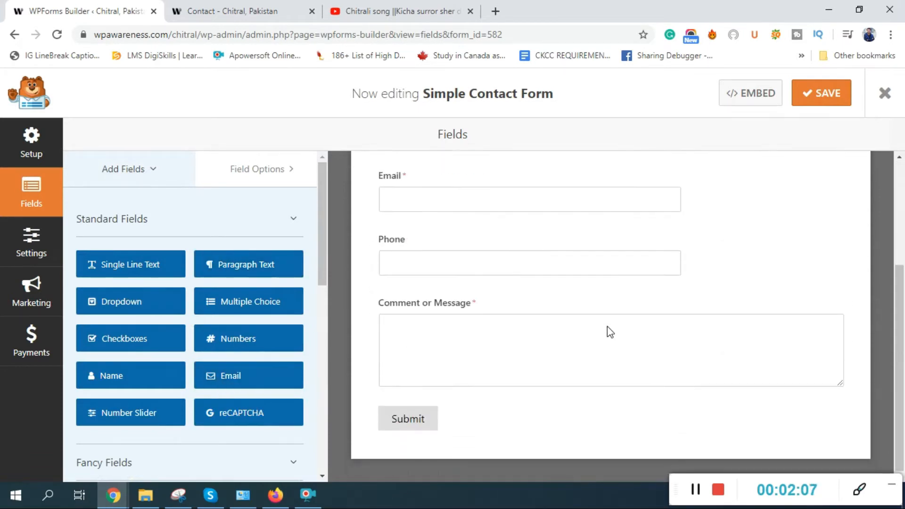
scroll(608, 329, up, 3)
click(812, 93)
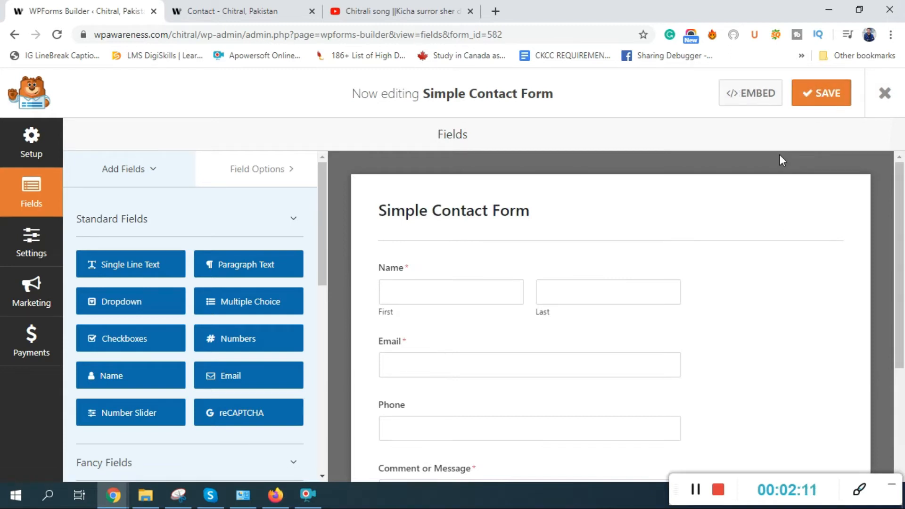
Copy the wpforms embed shortcode for form 582.
click(743, 97)
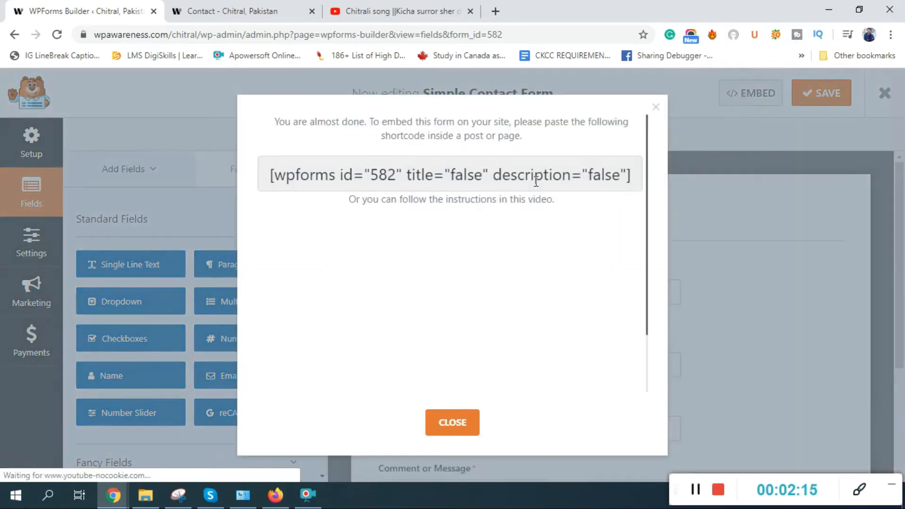
drag(267, 176, 433, 184)
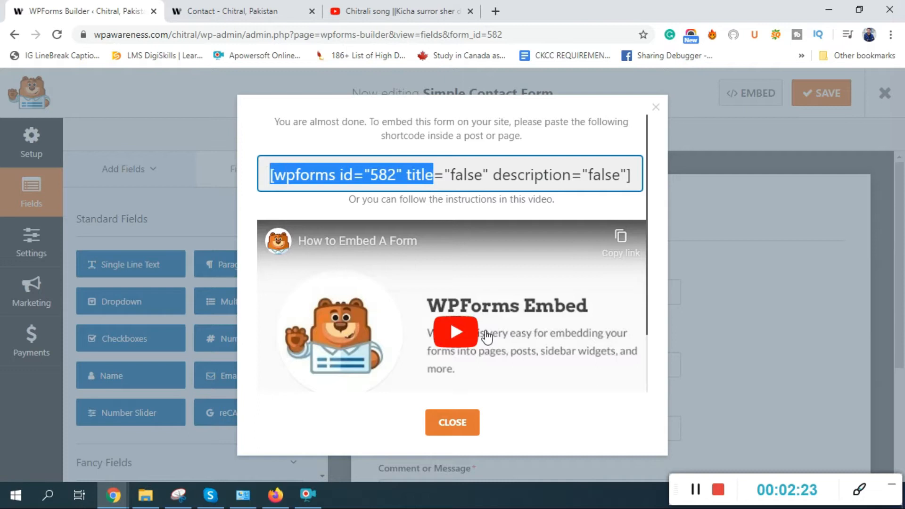
triple_click(484, 174)
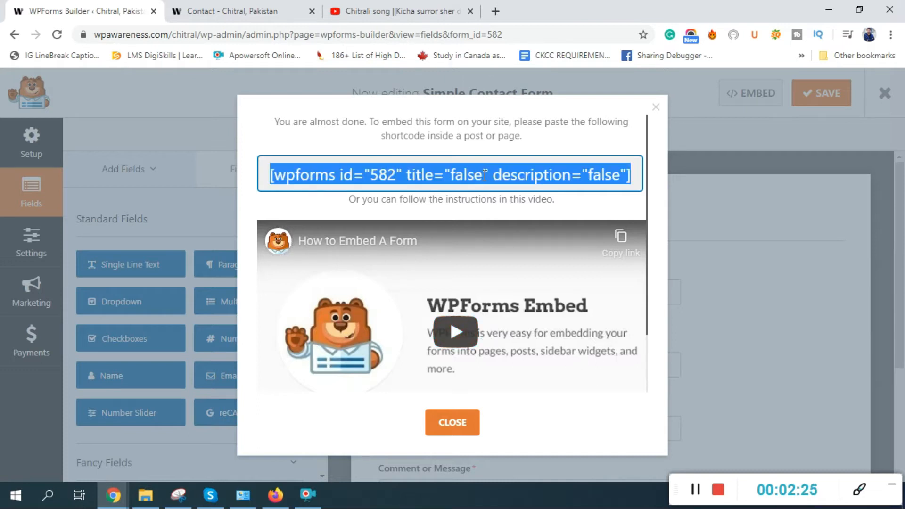
right_click(485, 174)
click(476, 184)
On the Contact page, highlight the old contact-form-7 shortcode and launch Edit with Elementor.
click(222, 7)
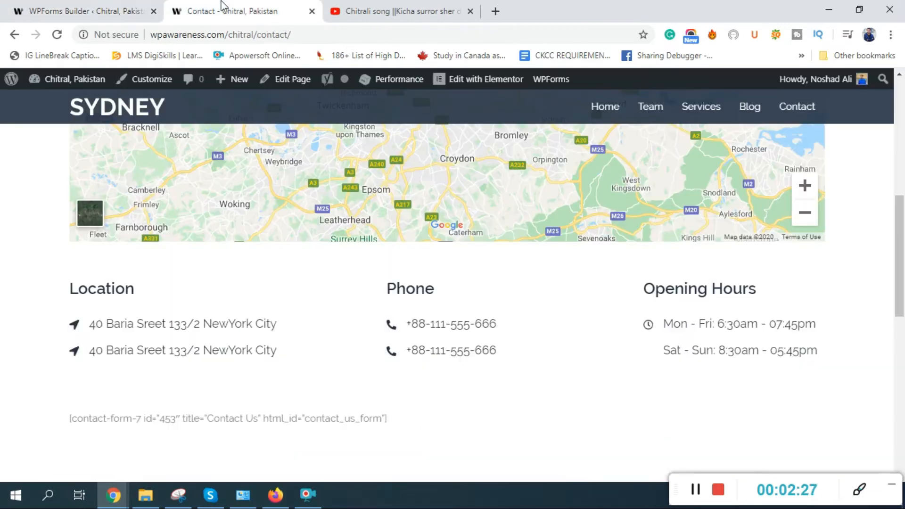
drag(72, 419, 394, 436)
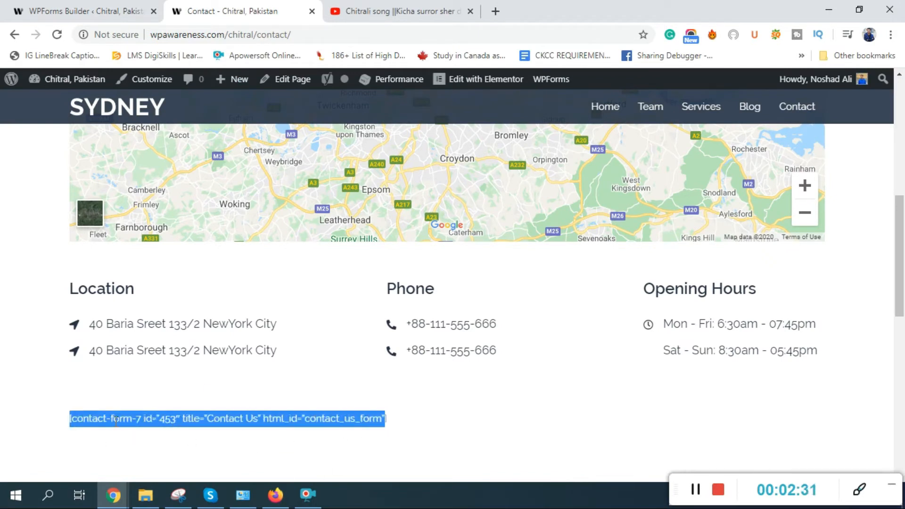
click(145, 423)
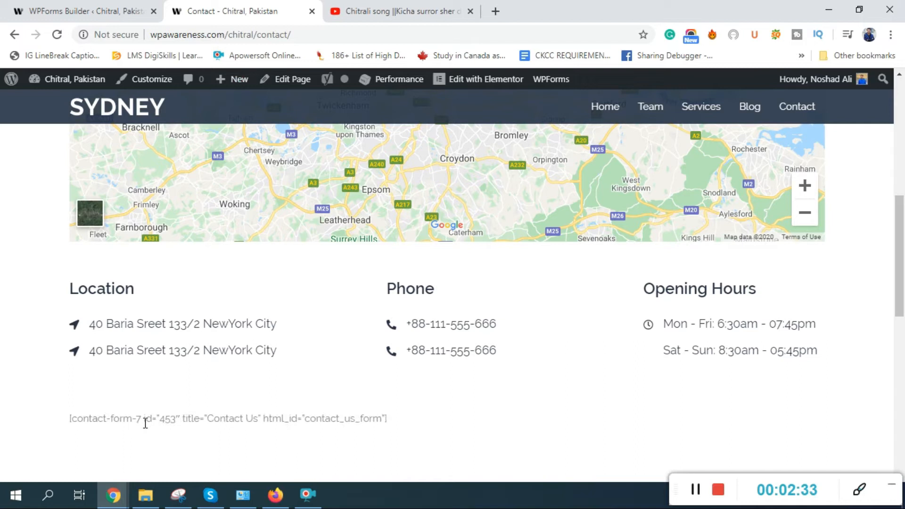
drag(71, 419, 397, 427)
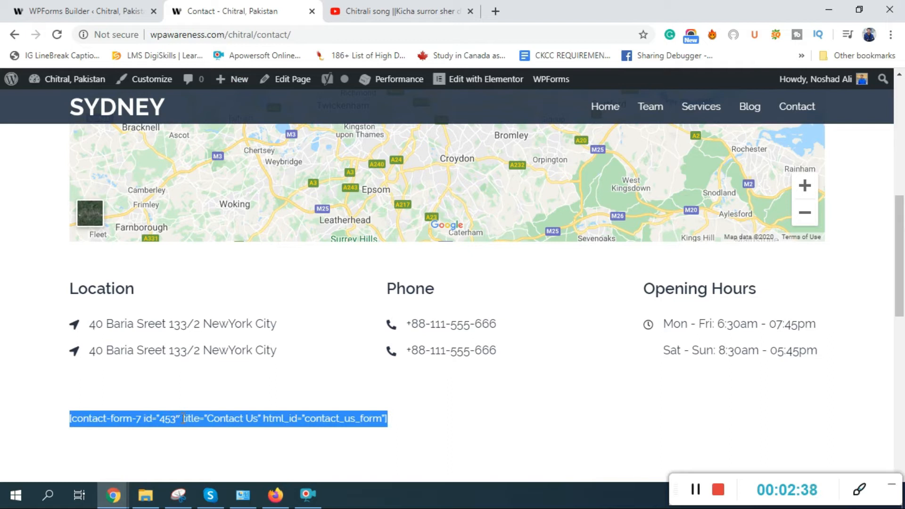
click(490, 84)
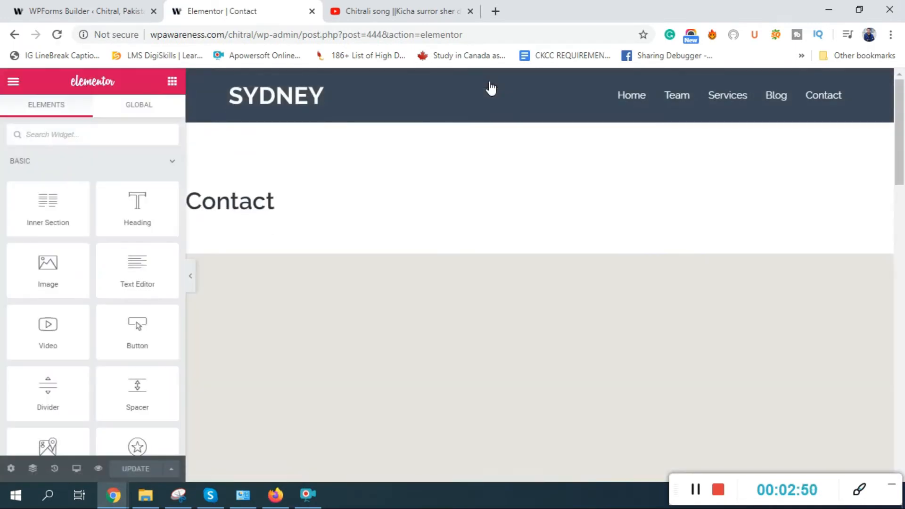
Delete the Text Editor widget holding the old contact-form-7 shortcode.
scroll(471, 189, down, 10)
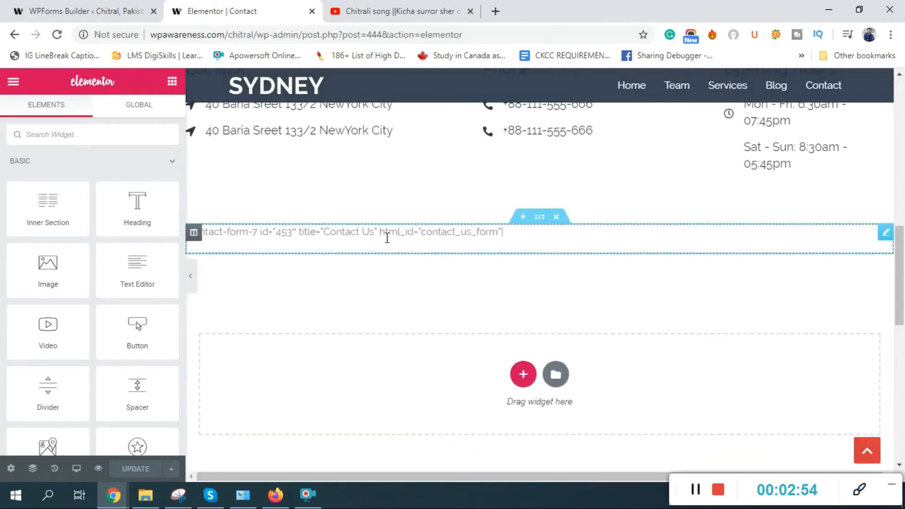
click(386, 236)
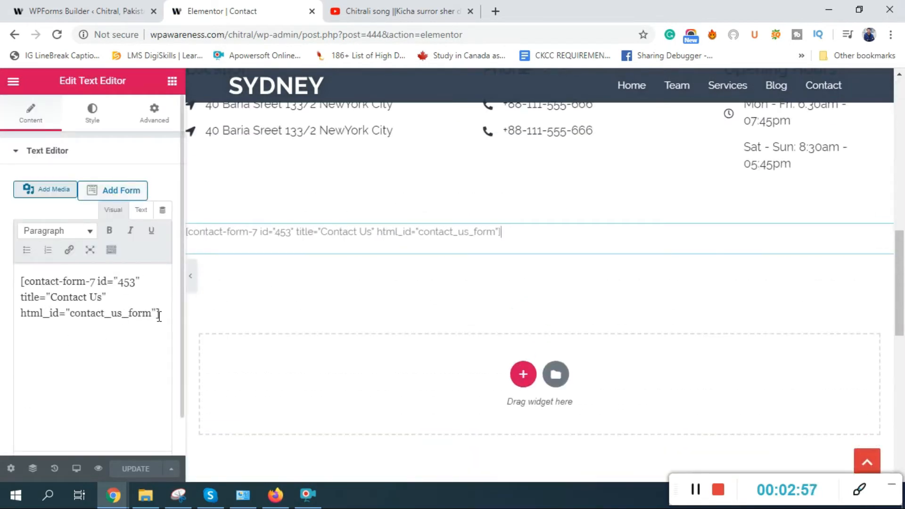
click(560, 219)
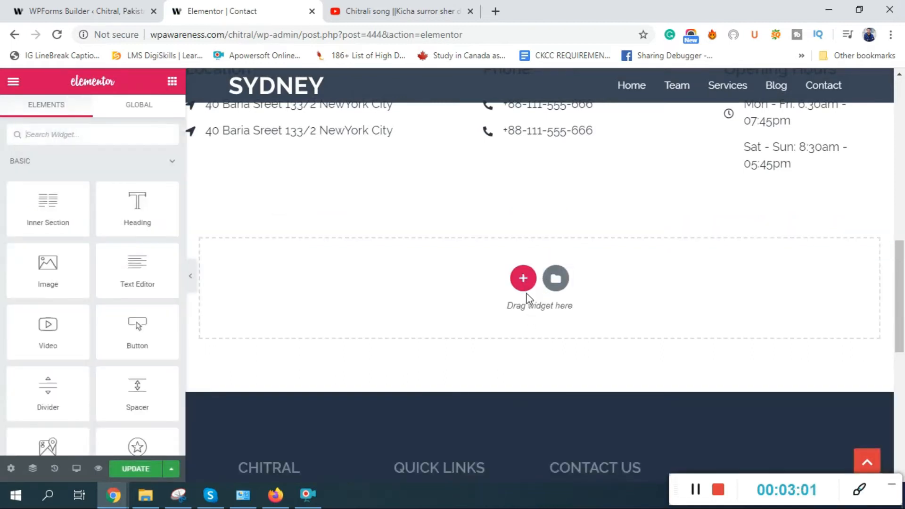
Add a two-column section with a wider left column below the contact details.
click(522, 279)
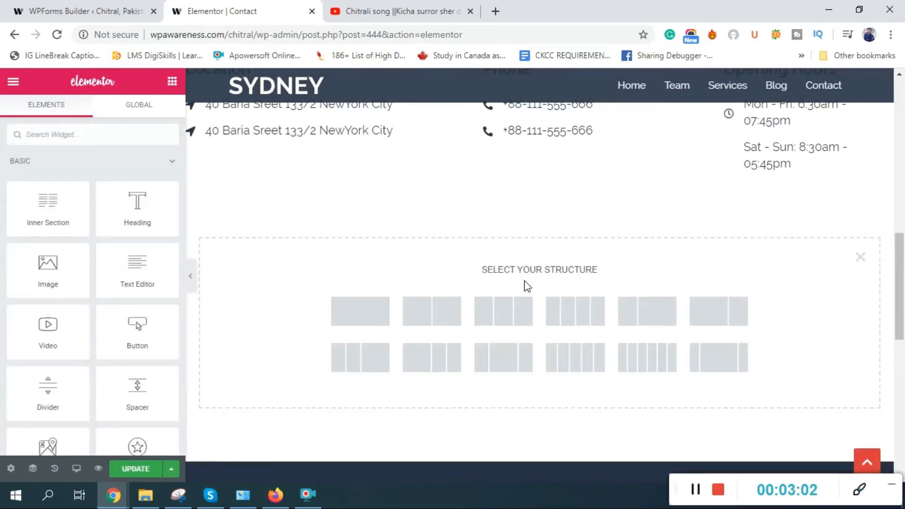
click(371, 325)
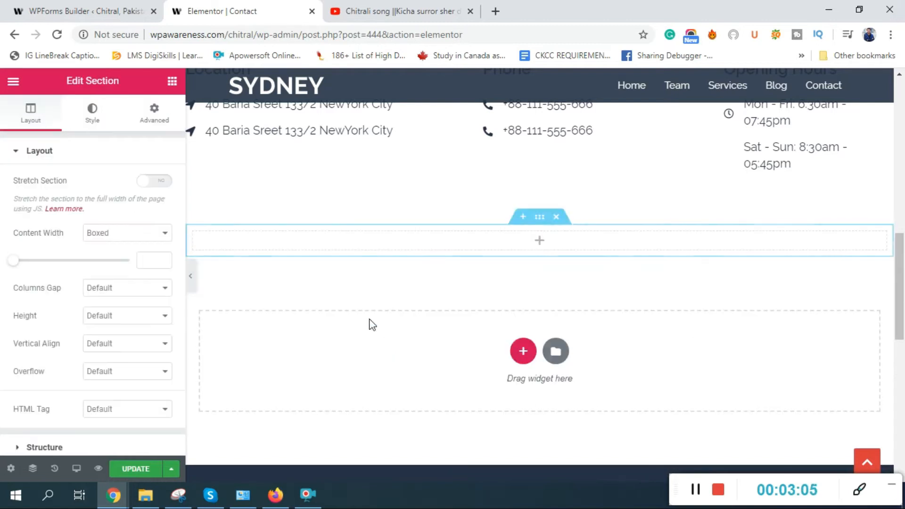
click(556, 217)
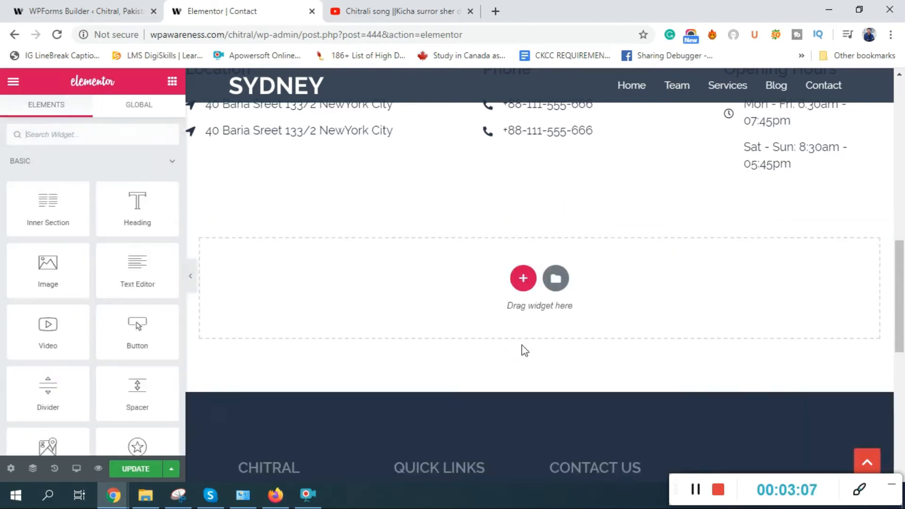
click(523, 279)
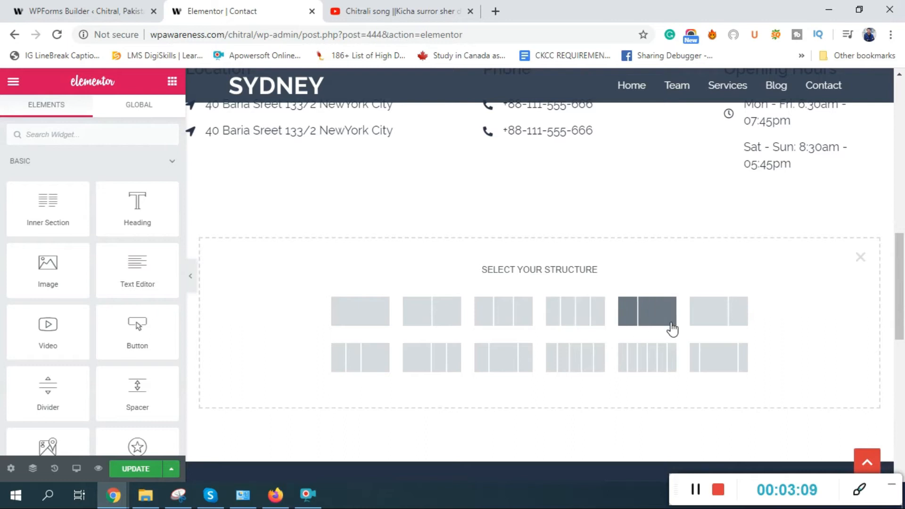
click(709, 318)
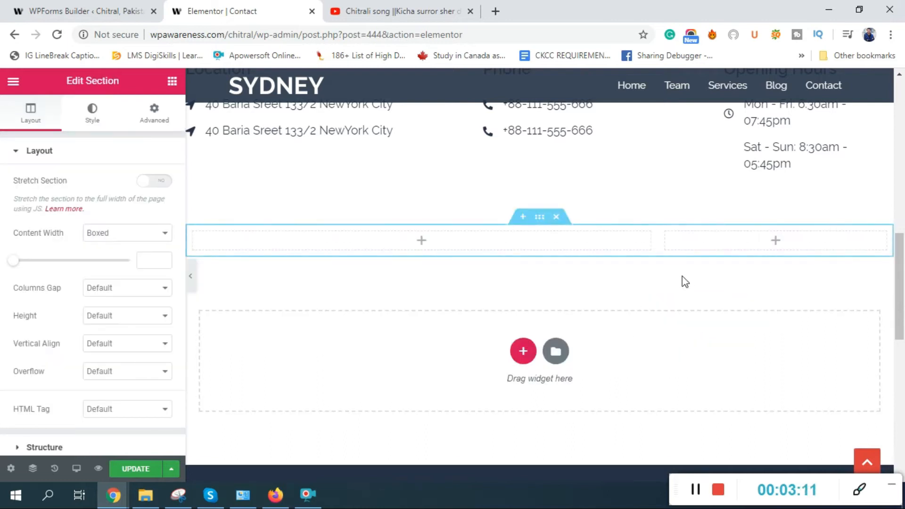
drag(657, 240, 632, 246)
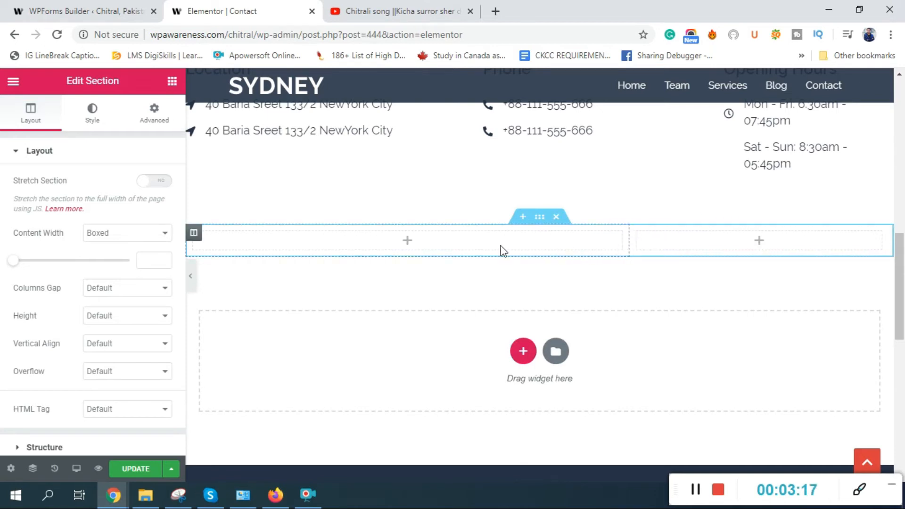
Place a Shortcode widget in the left column with the pasted wpforms shortcode applied.
click(407, 241)
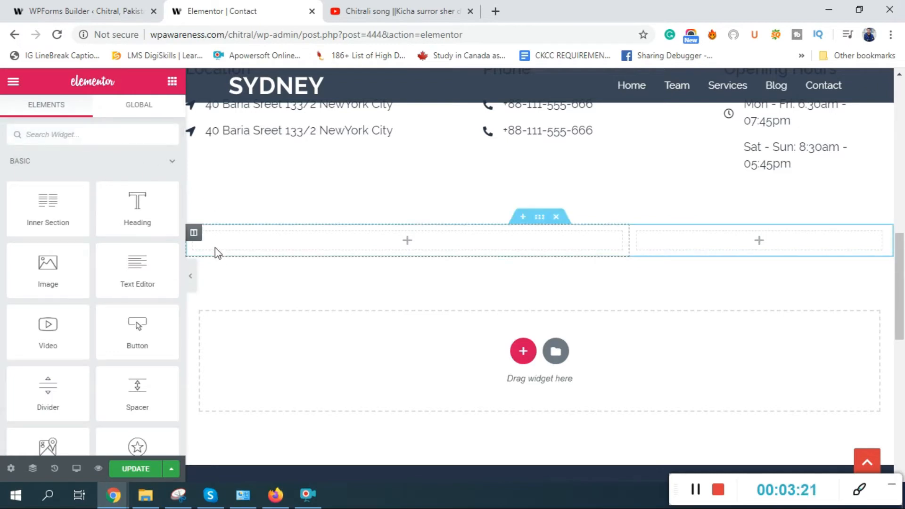
text(code)
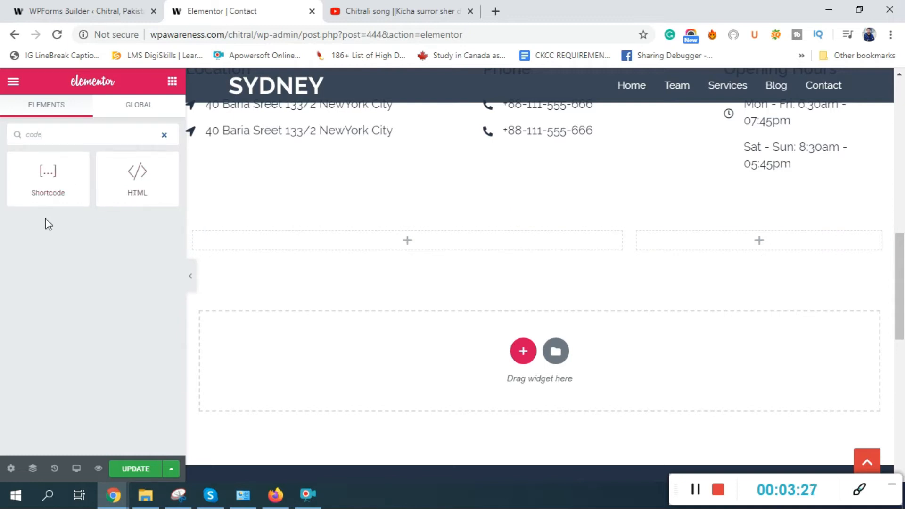
drag(47, 170, 418, 239)
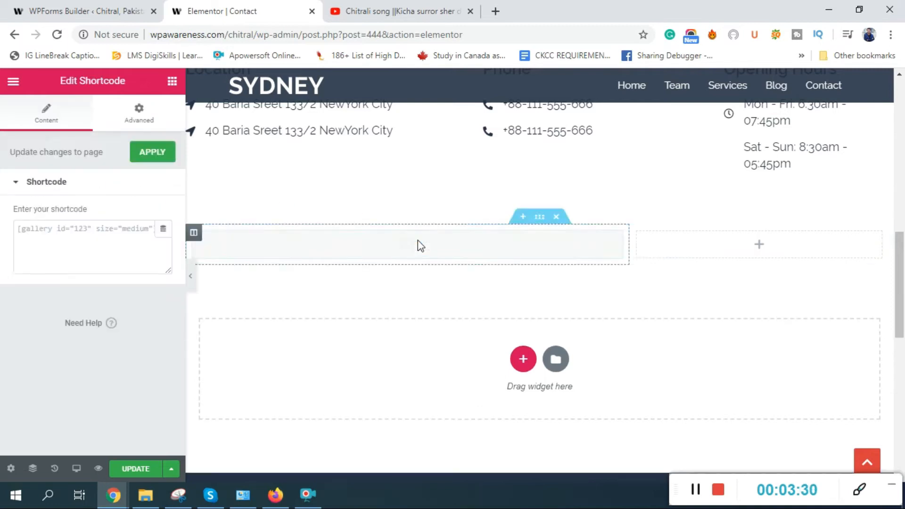
click(85, 241)
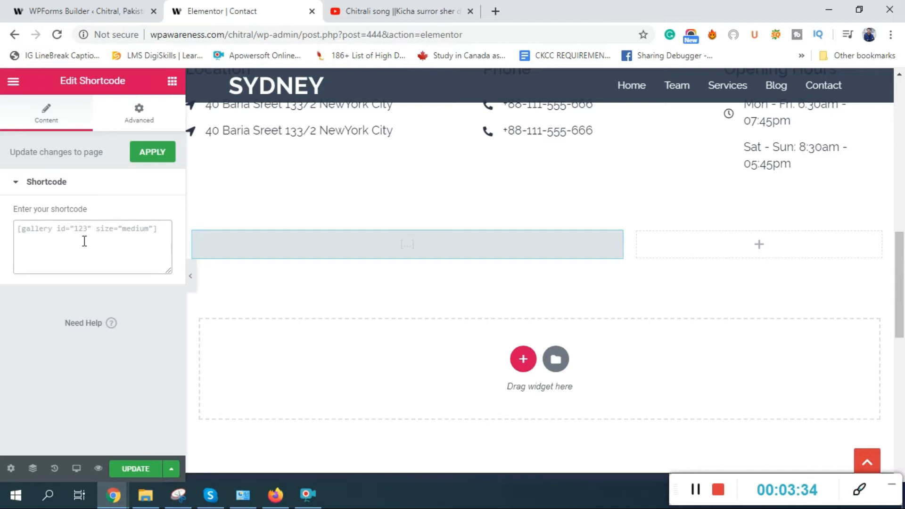
right_click(79, 235)
click(130, 333)
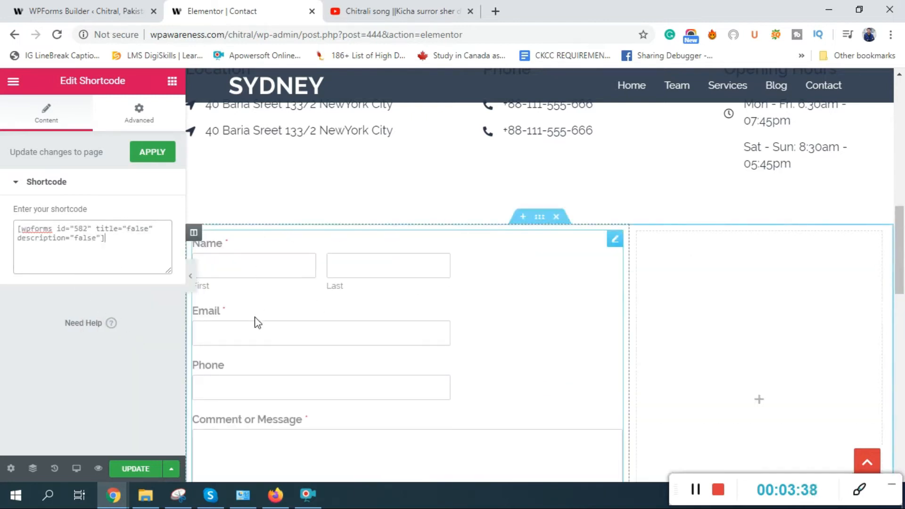
scroll(389, 301, down, 3)
scroll(377, 266, down, 4)
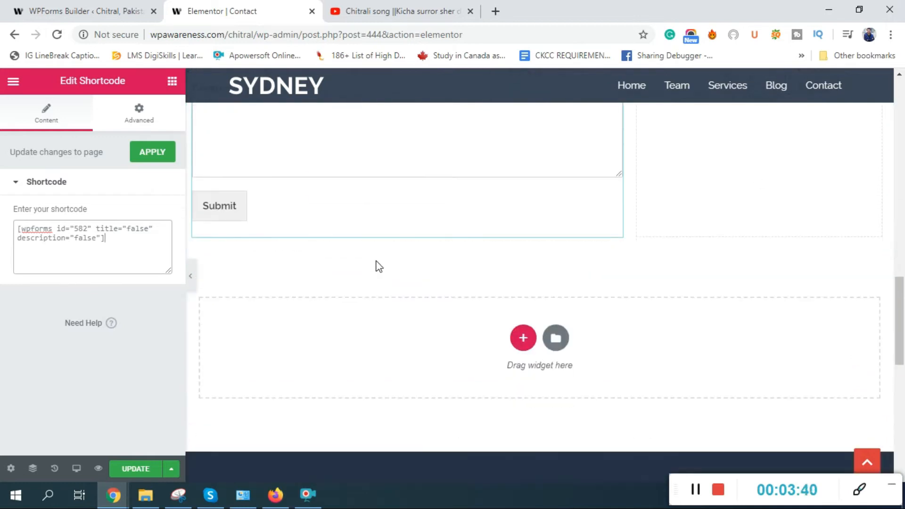
scroll(376, 264, up, 5)
click(150, 161)
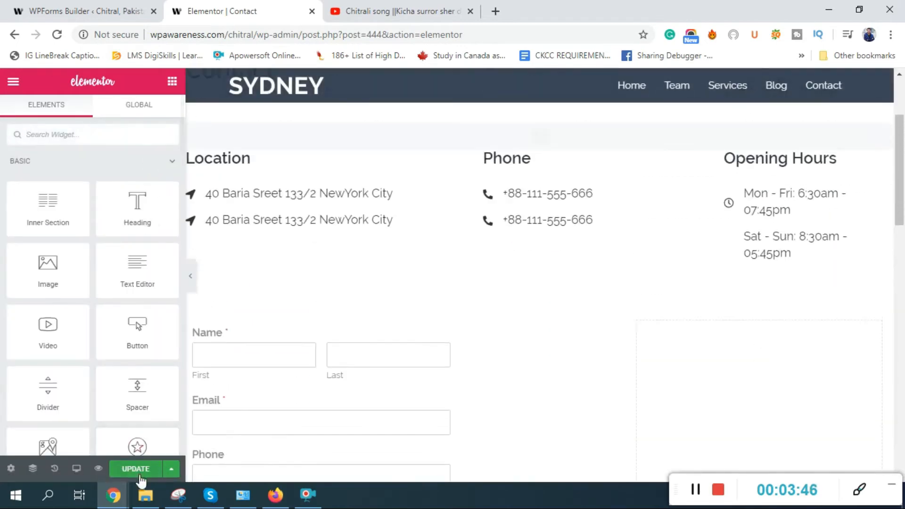
Update the Contact page and view it live.
click(139, 469)
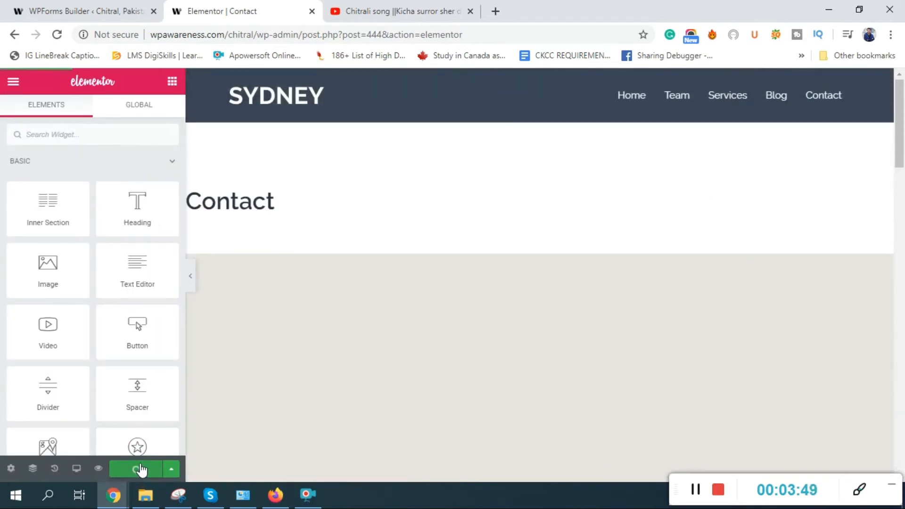
scroll(164, 274, down, 3)
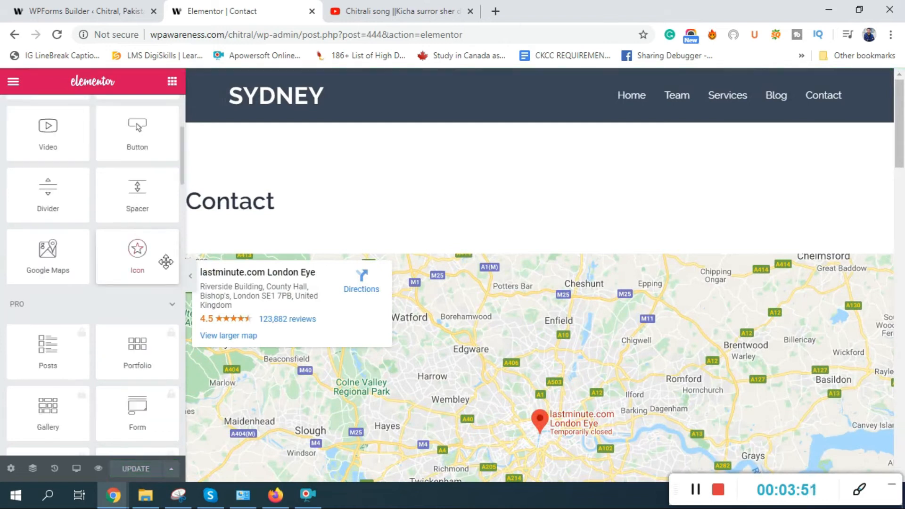
scroll(58, 208, up, 3)
click(13, 81)
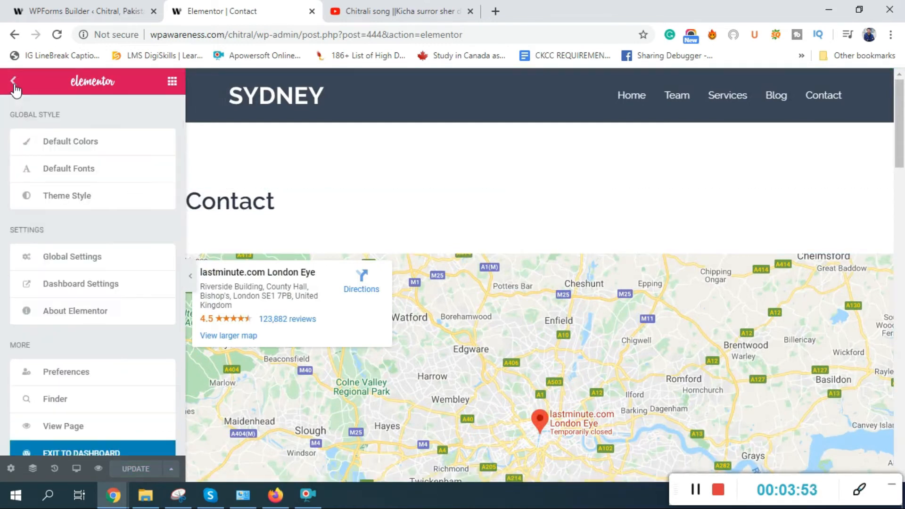
click(82, 431)
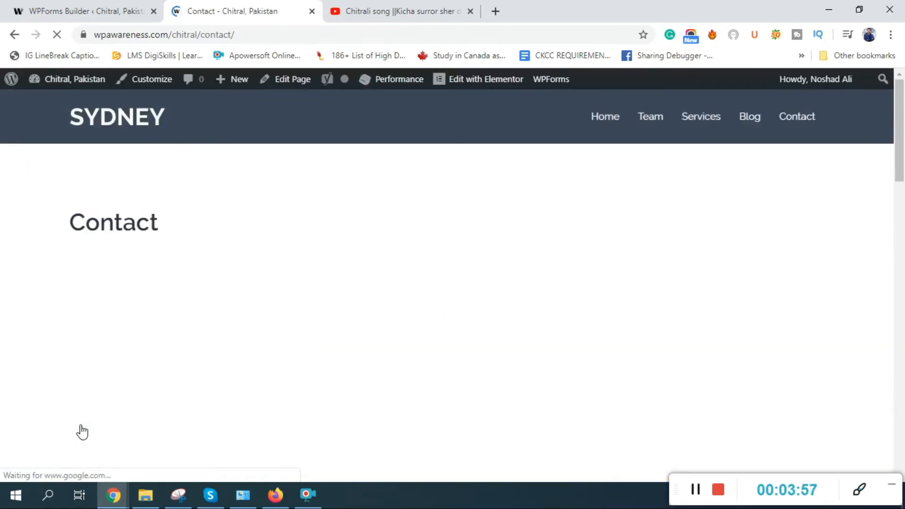
Fill the form with saved name and phone, a test e-mail, and 'Hello, This is a testing message'.
scroll(559, 305, down, 5)
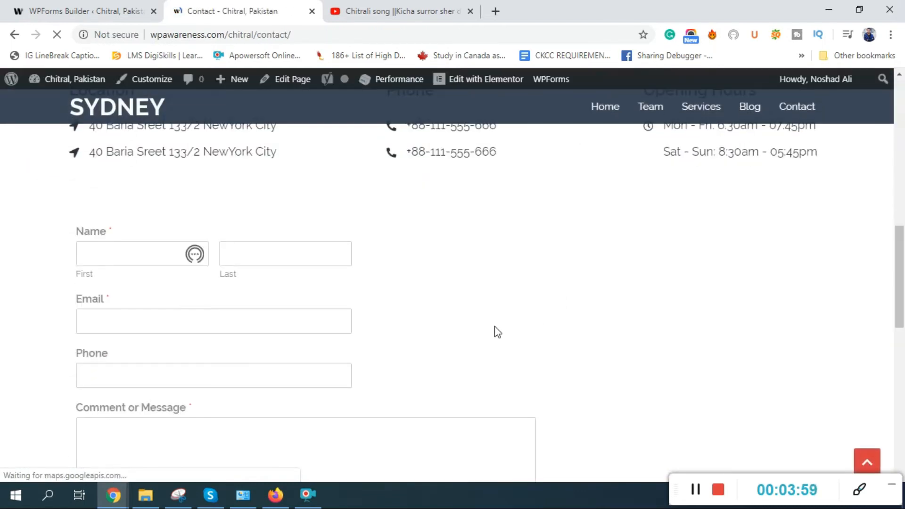
click(105, 245)
click(113, 285)
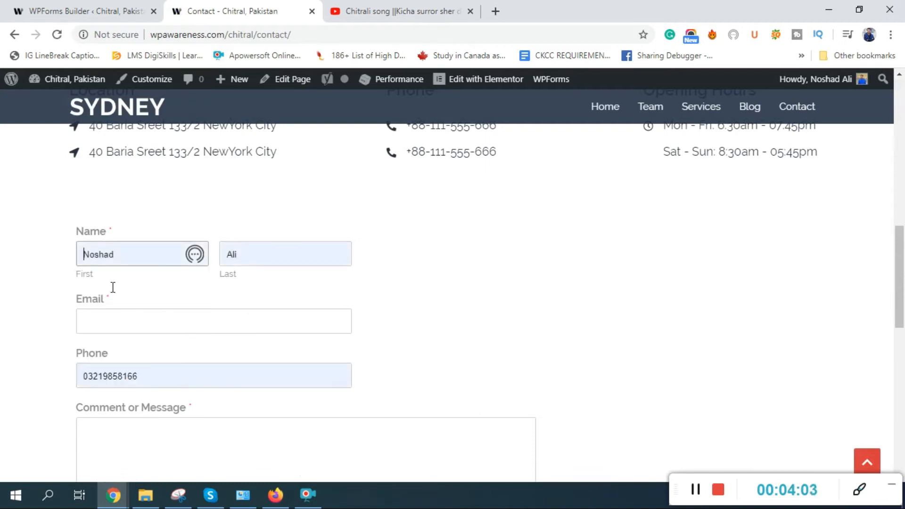
click(150, 317)
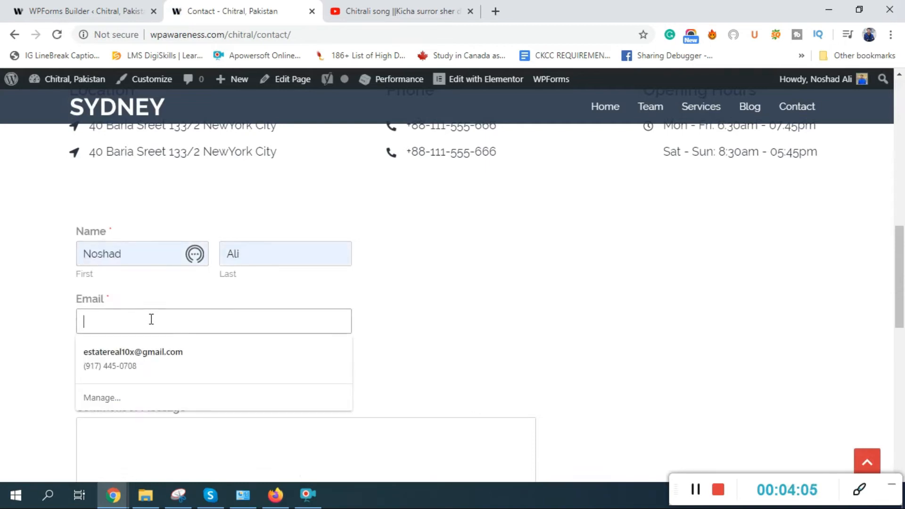
text(test@gmail.com)
key(Tab)
key(Tab)
text(Hel)
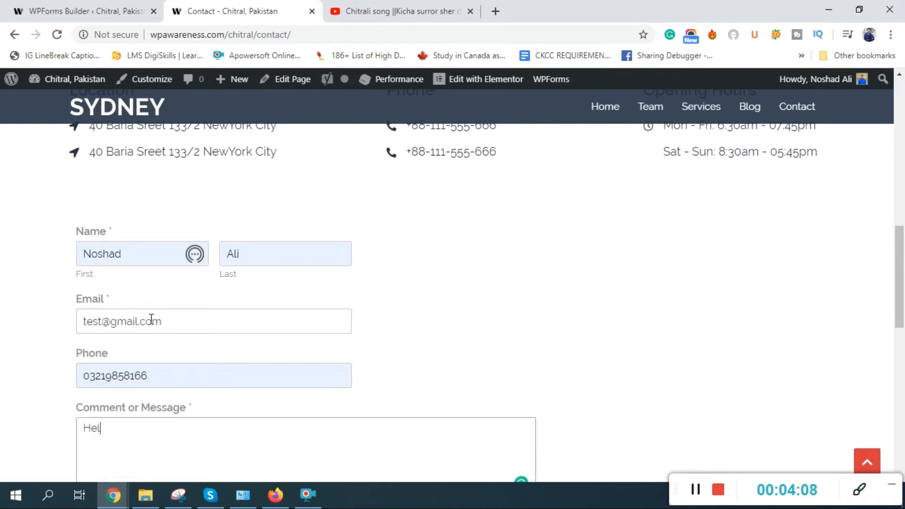
text(lo, This is a testing message)
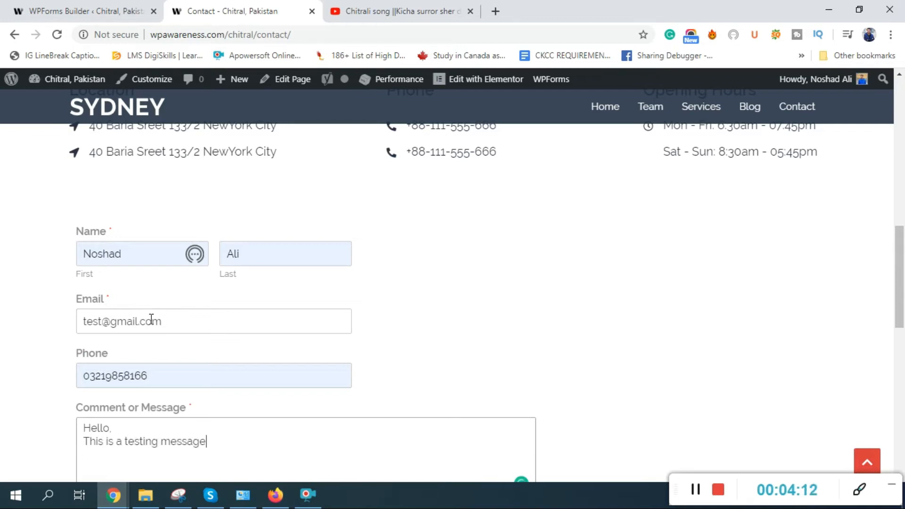
Submit the form and select the 'Thanks for contacting us!' confirmation.
scroll(148, 283, down, 4)
click(106, 332)
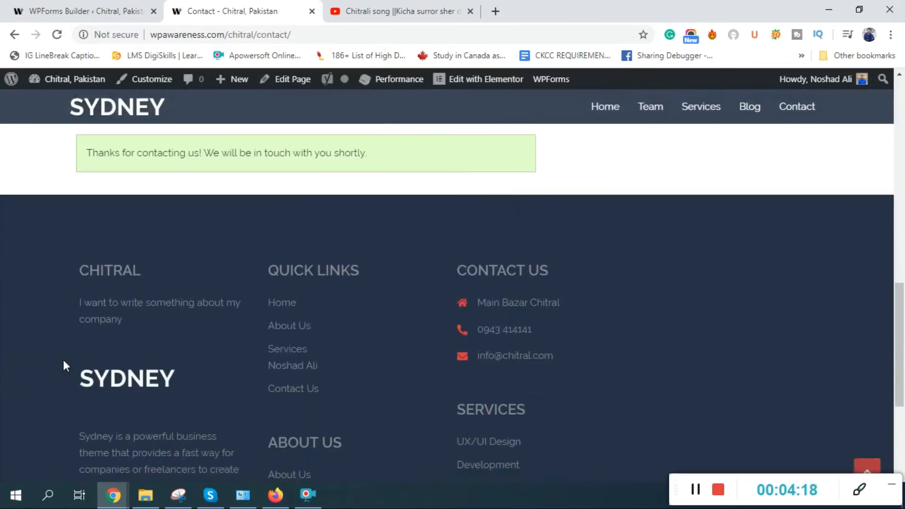
drag(379, 154, 86, 143)
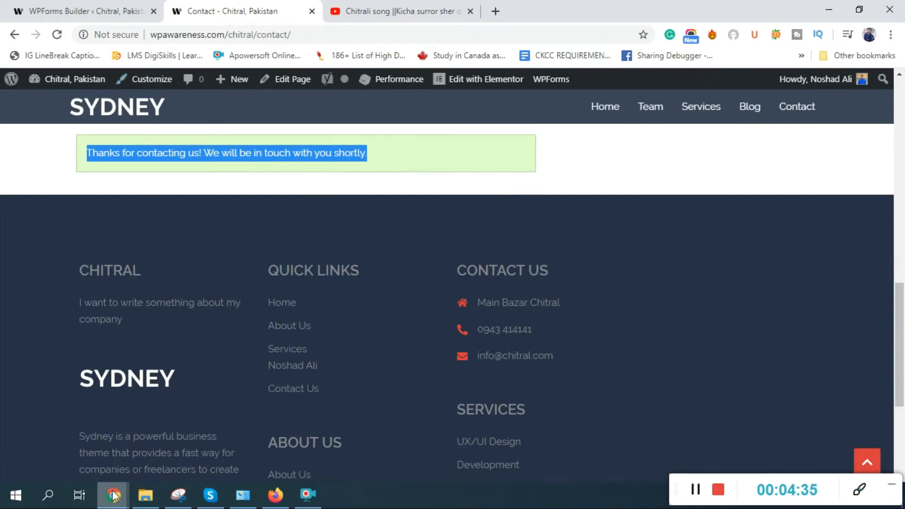
mouse_move(112, 494)
click(93, 447)
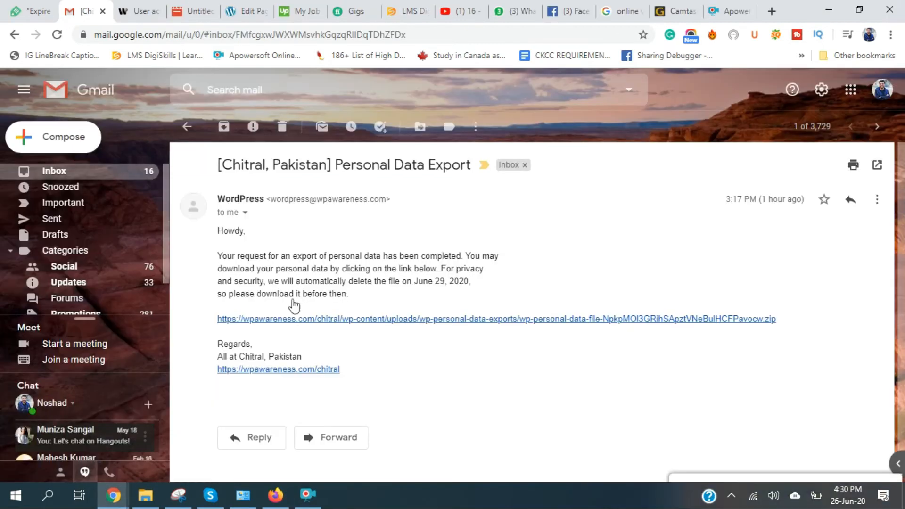
click(71, 172)
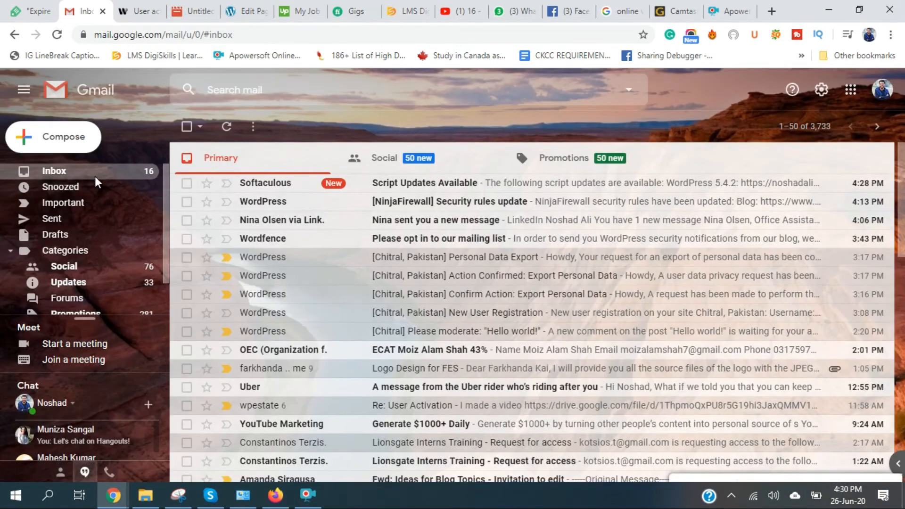
click(227, 128)
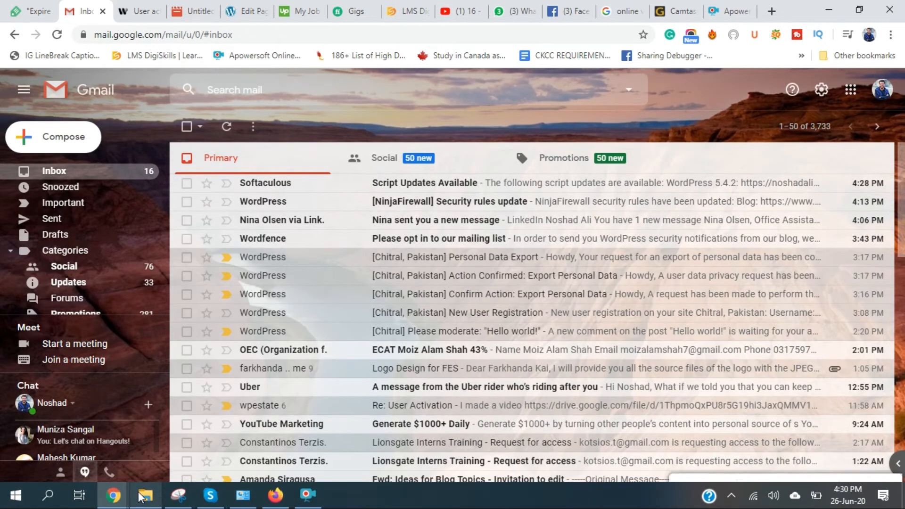
mouse_move(113, 495)
click(204, 446)
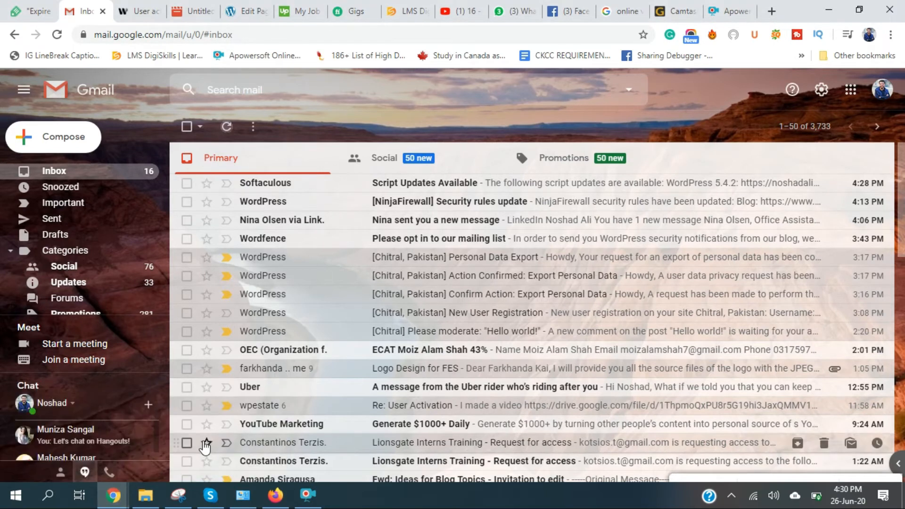
mouse_move(114, 496)
click(162, 449)
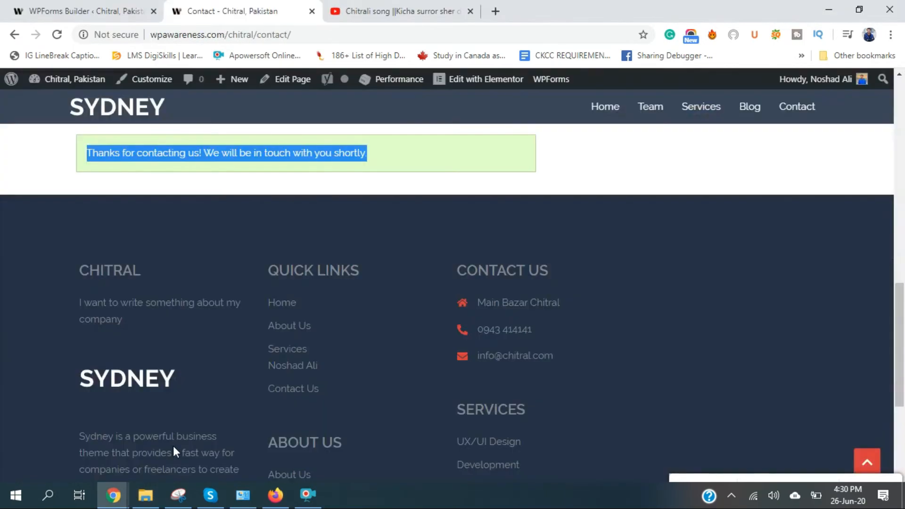
In the form's General settings, change the Submit Button Text to 'Send', keeping 'Sending...' as processing text.
click(69, 9)
click(477, 434)
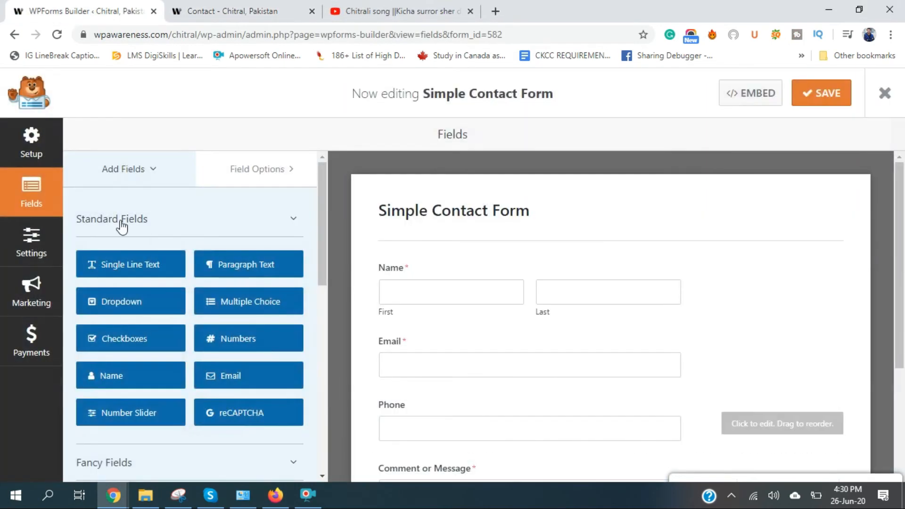
click(33, 239)
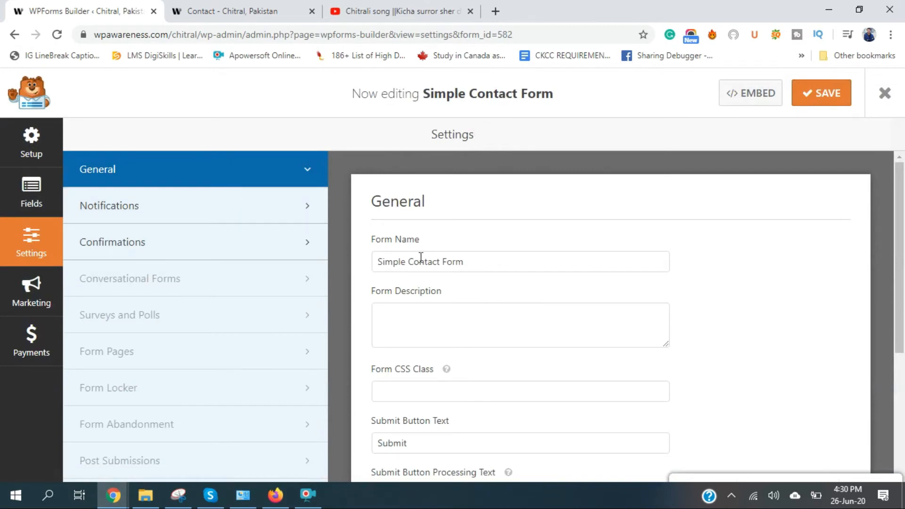
drag(485, 261, 377, 258)
click(477, 323)
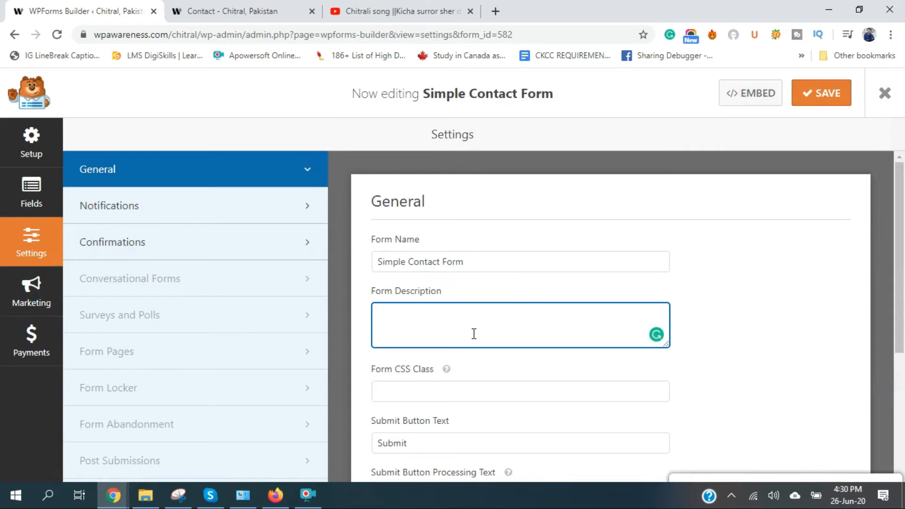
scroll(475, 333, down, 3)
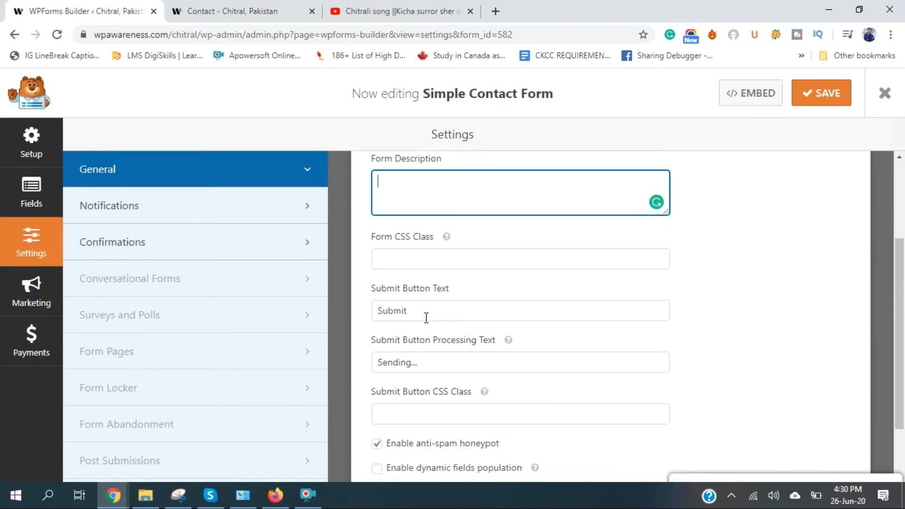
drag(426, 314, 360, 315)
text(Send)
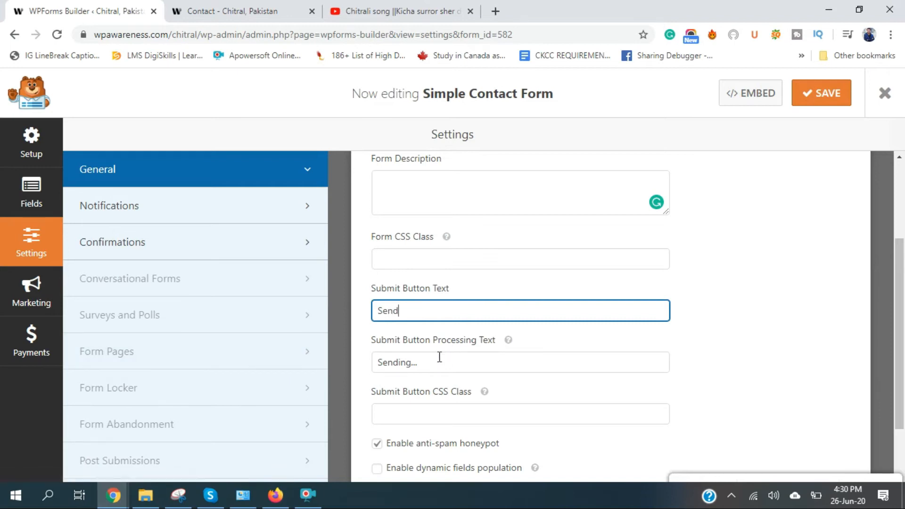
drag(373, 367, 453, 364)
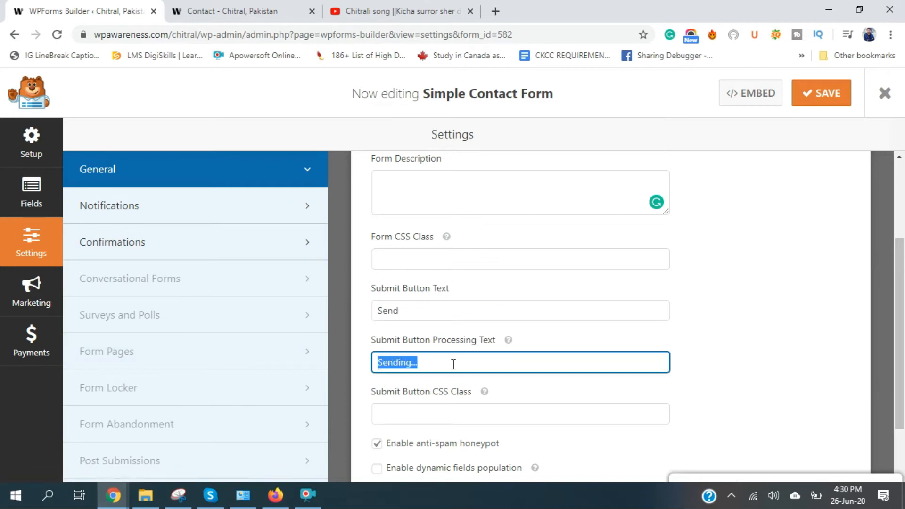
click(427, 367)
scroll(420, 362, down, 2)
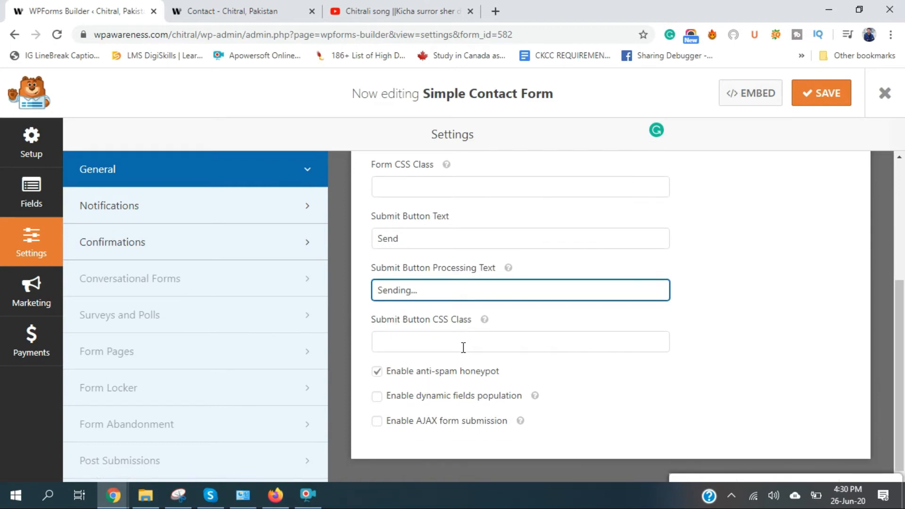
click(150, 212)
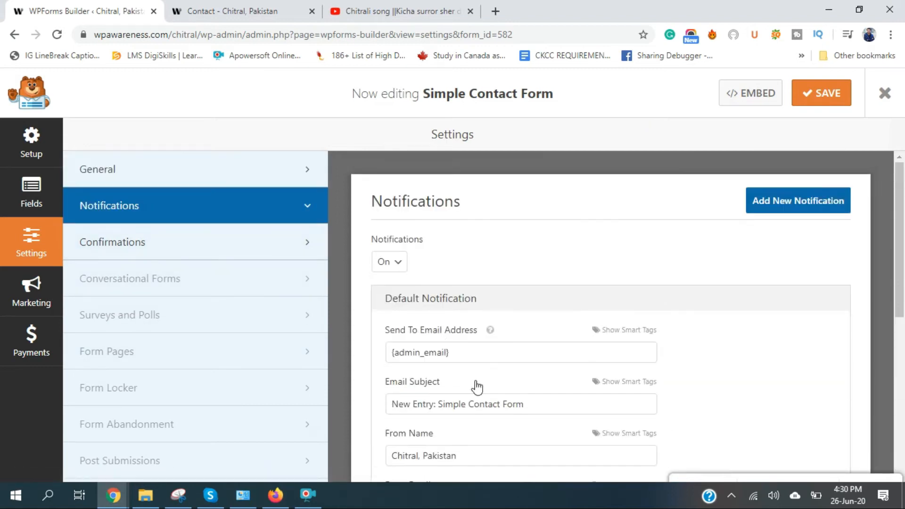
Replace the notification's Send To Email Address with the owner's Gmail address.
drag(471, 354, 391, 355)
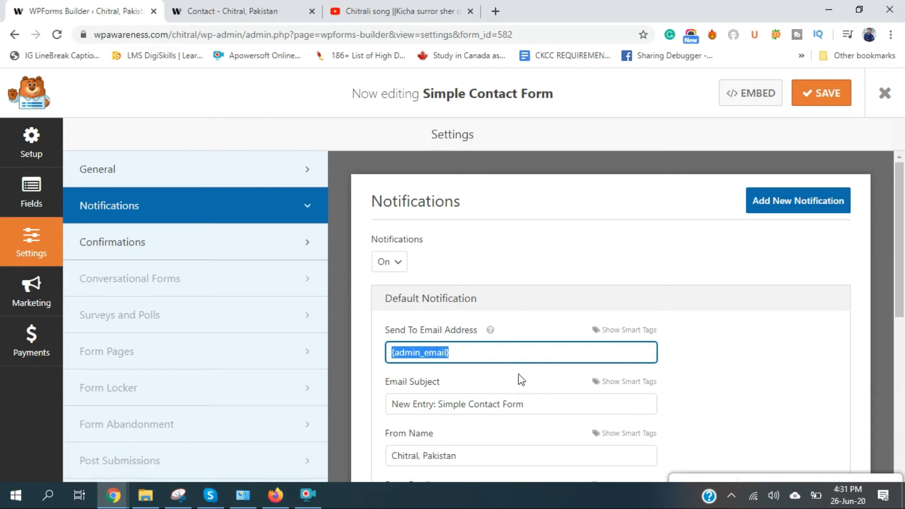
click(489, 357)
triple_click(476, 356)
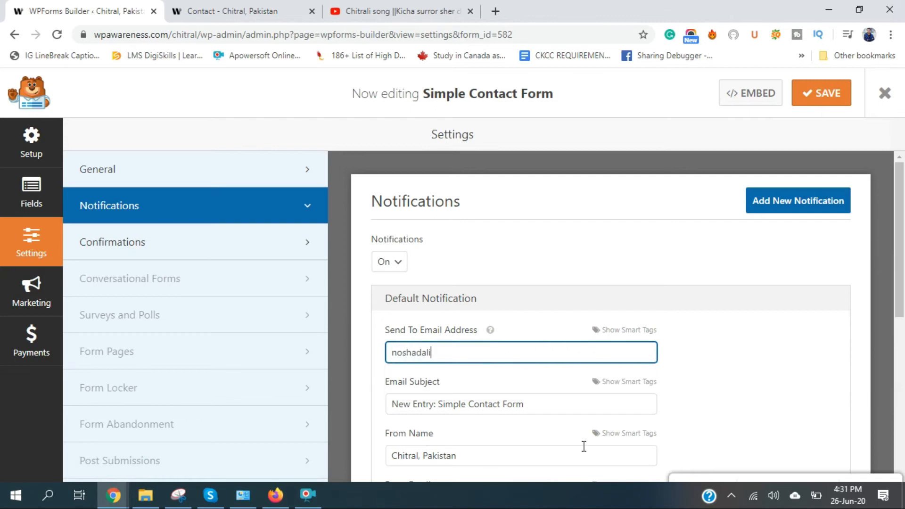
Set the email subject to 'Contact Query from my website', keep the admin sender email, and save.
triple_click(550, 401)
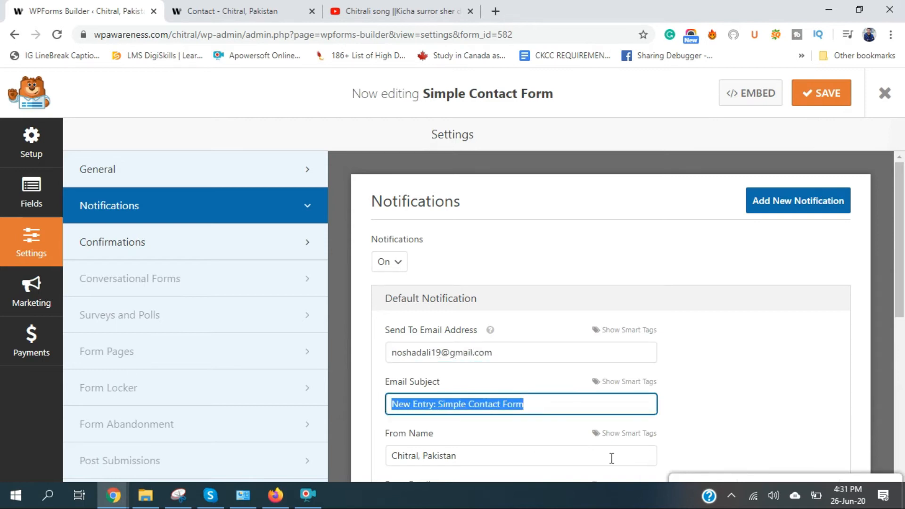
text(Cont)
text(act from)
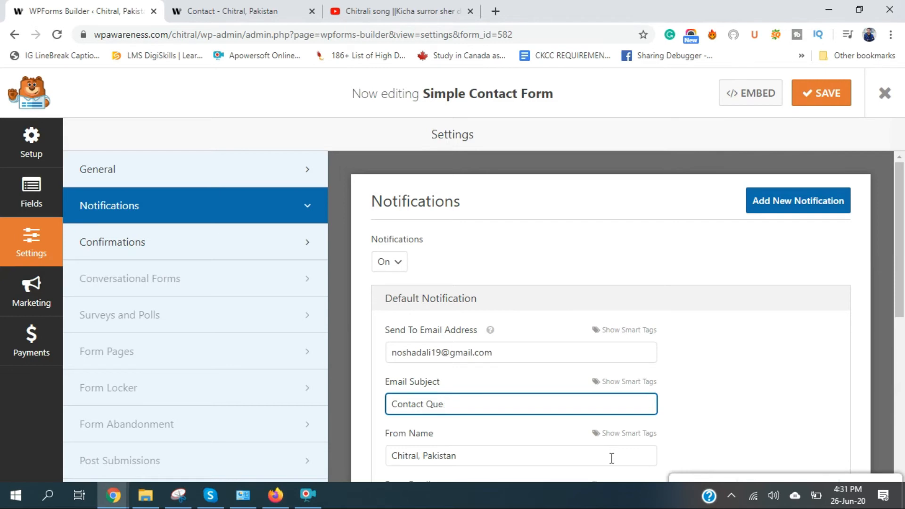
text(om my website)
scroll(602, 268, down, 3)
drag(467, 324, 392, 323)
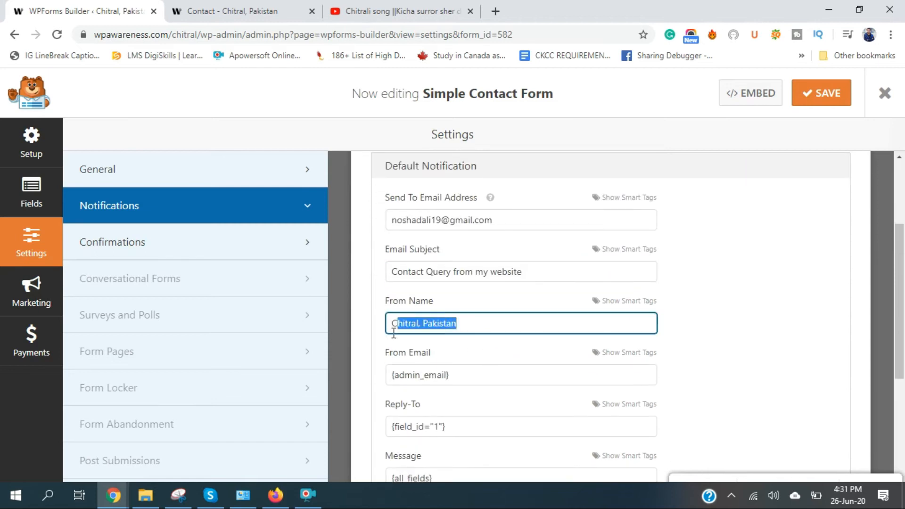
drag(462, 375, 393, 376)
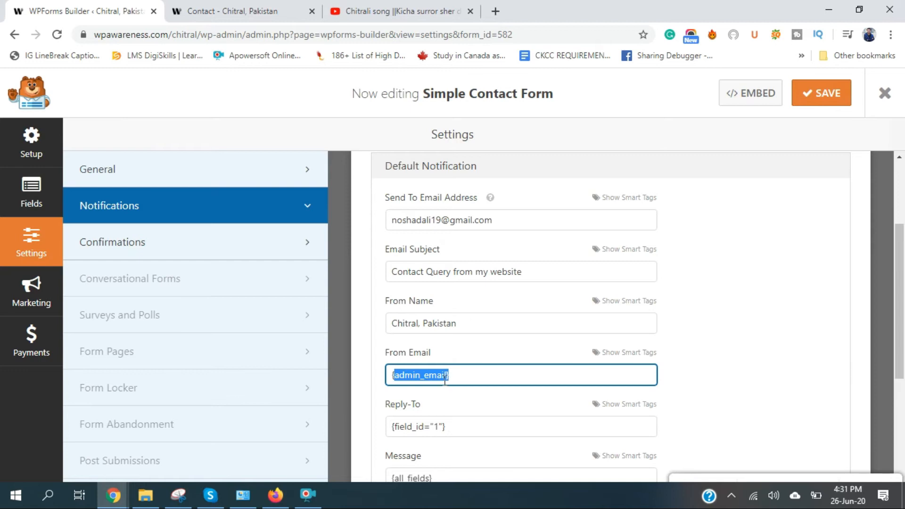
click(470, 379)
scroll(511, 391, down, 4)
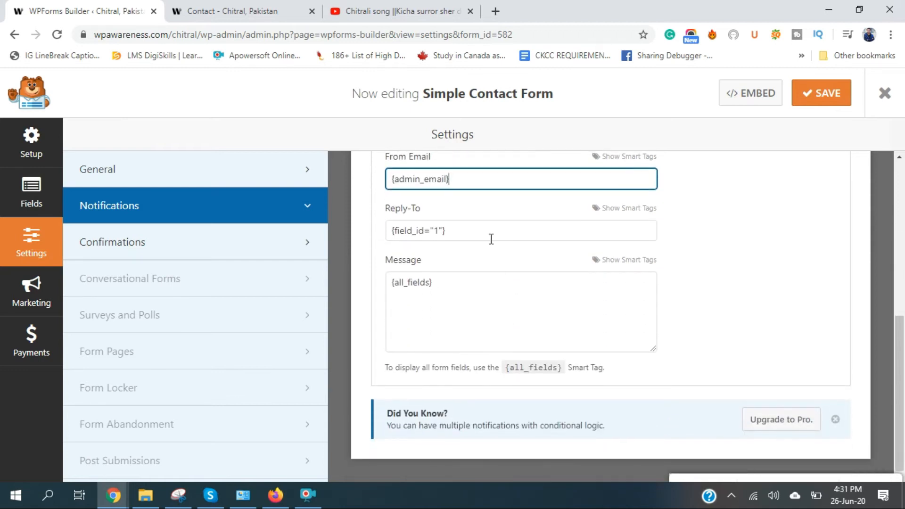
scroll(691, 389, up, 7)
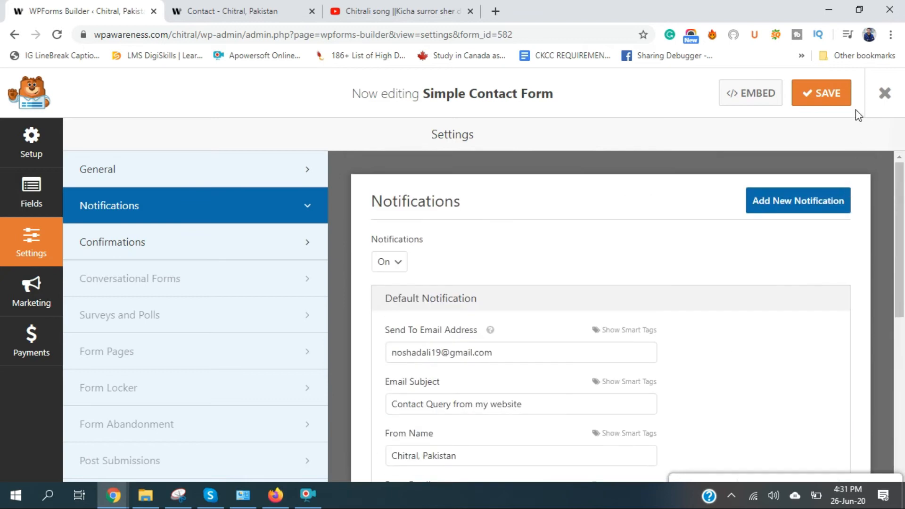
click(822, 96)
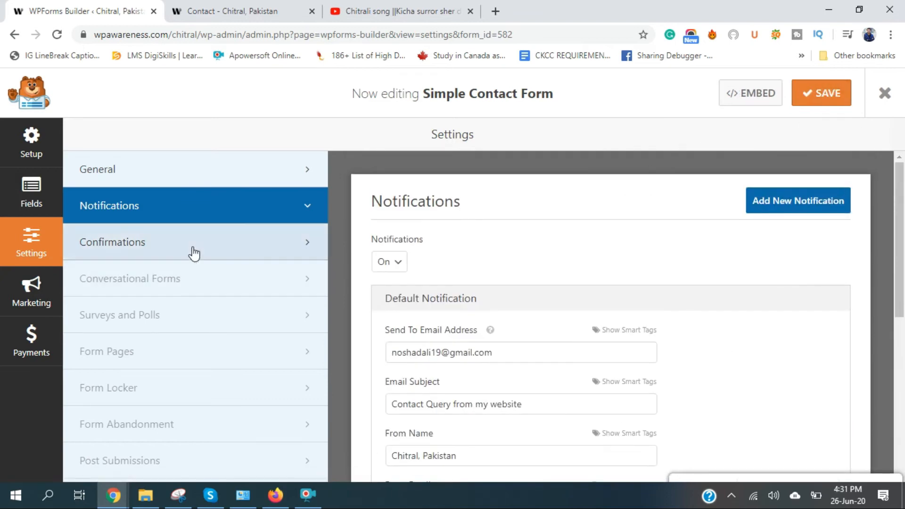
In Confirmations, try the Show Page and then Go to URL confirmation types.
click(199, 253)
scroll(471, 341, down, 2)
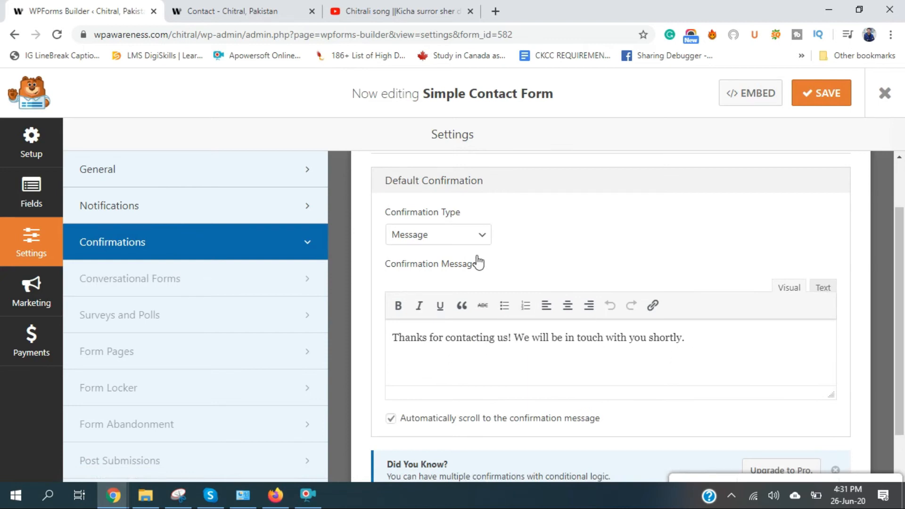
click(480, 237)
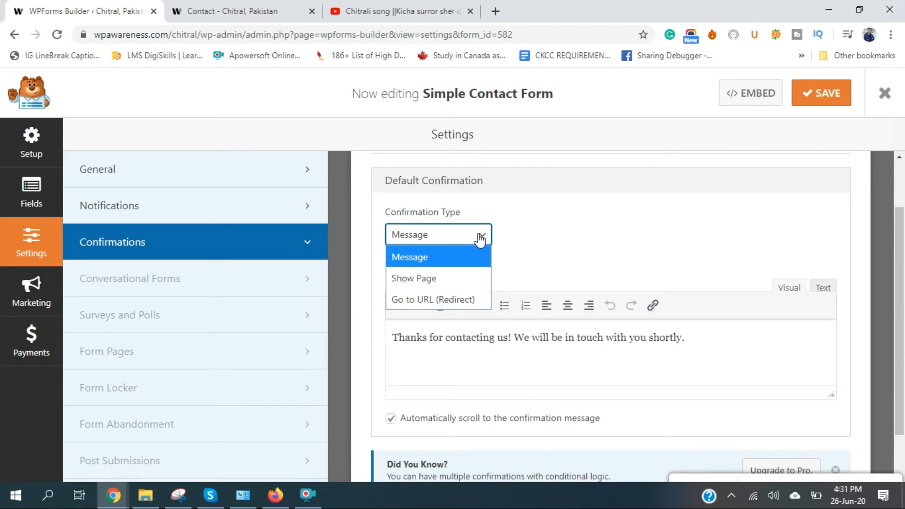
click(480, 238)
click(480, 238)
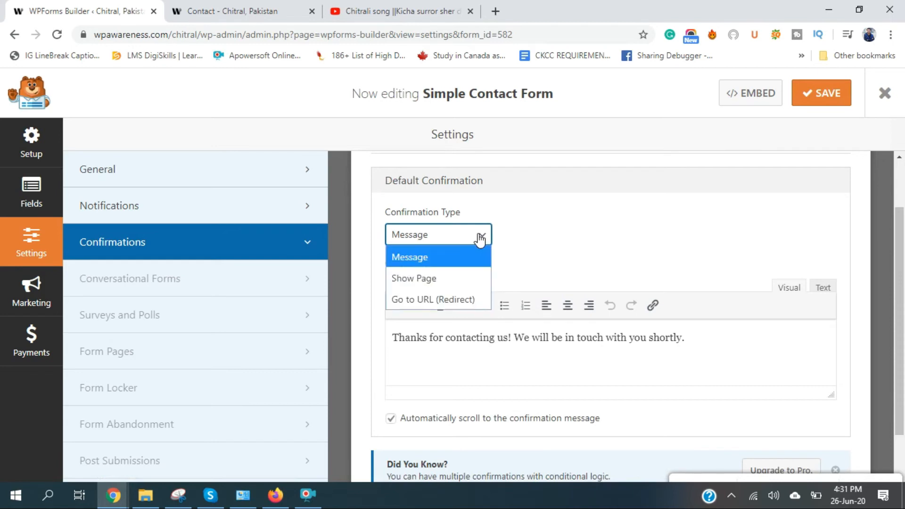
click(471, 272)
click(483, 310)
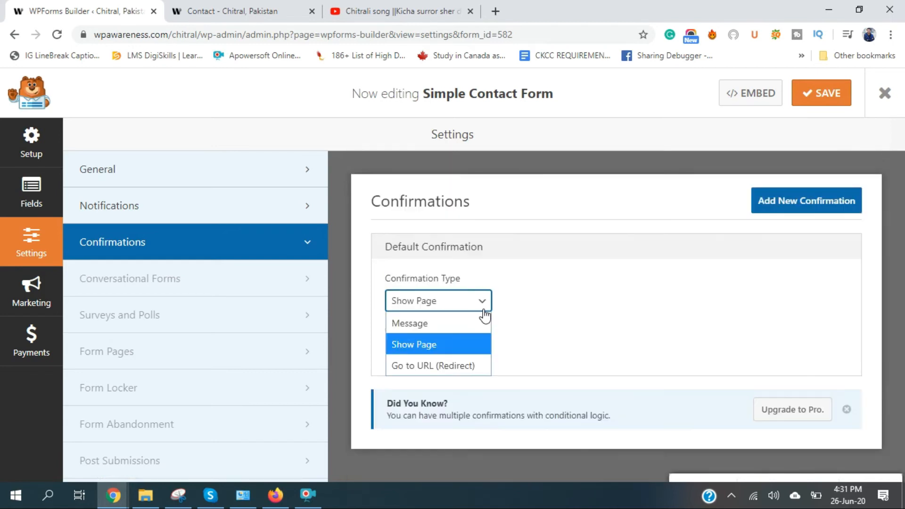
click(468, 370)
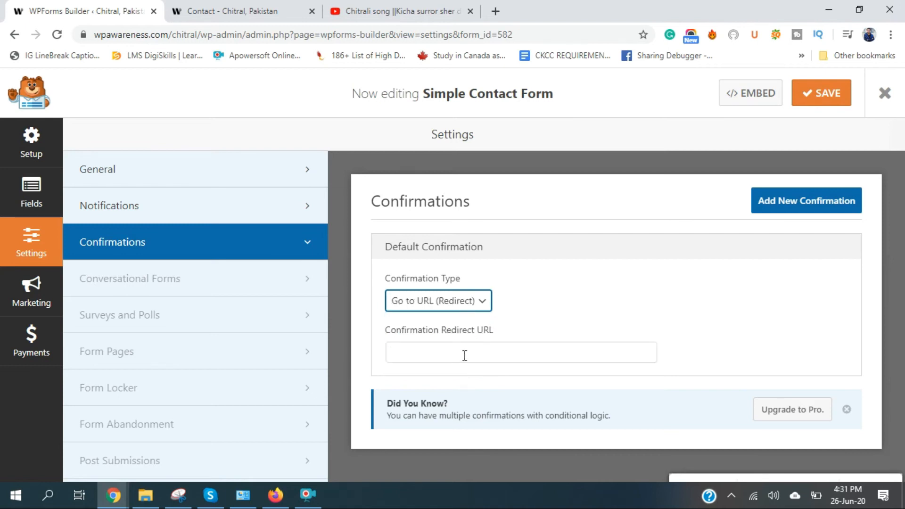
Set the confirmation type back to Message and save the form.
click(464, 306)
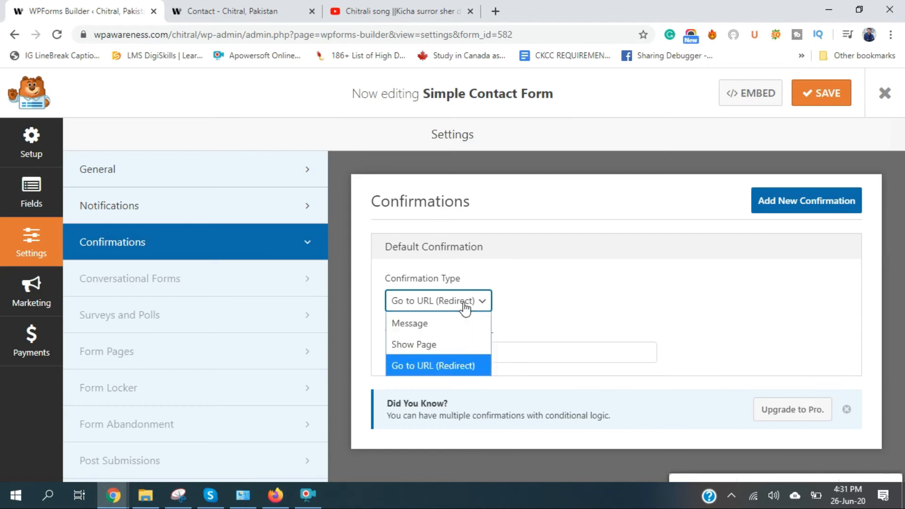
click(465, 324)
drag(693, 399, 398, 404)
scroll(505, 440, down, 2)
scroll(743, 299, up, 2)
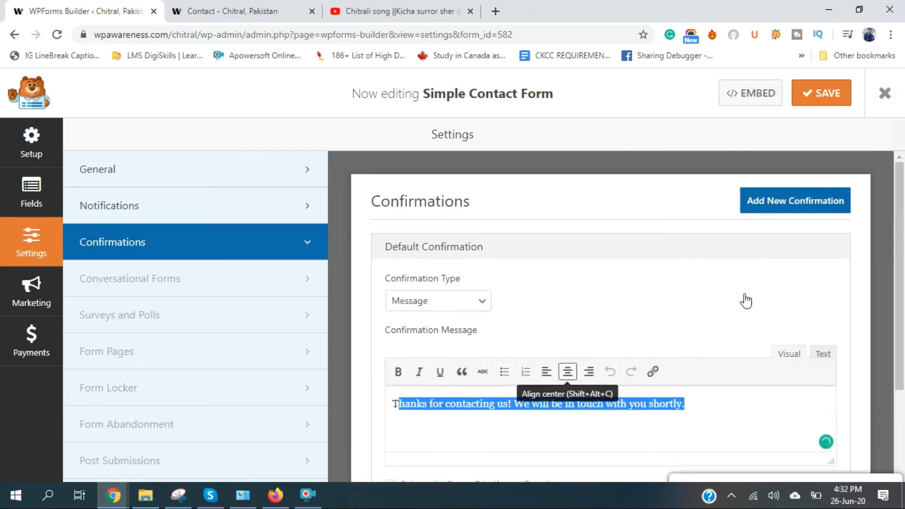
click(817, 102)
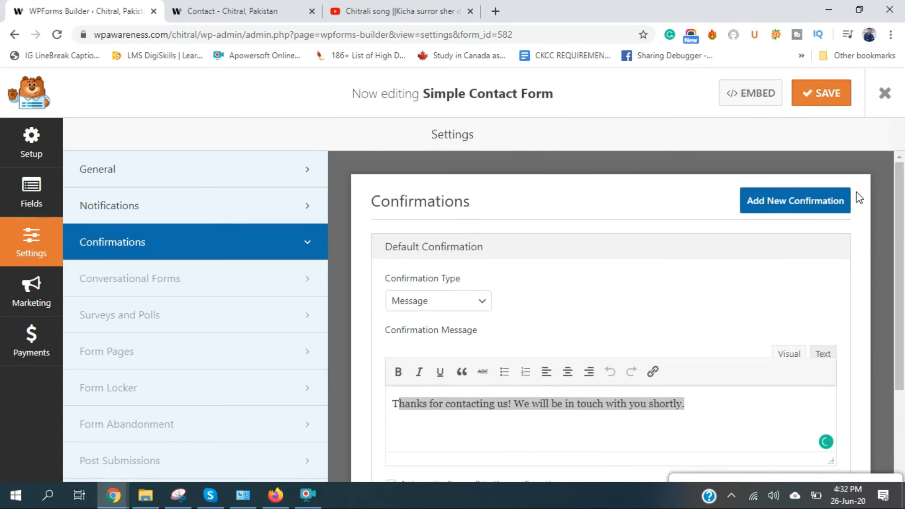
click(182, 2)
Reload the Contact page, then load its address fresh to avoid resubmitting.
click(56, 36)
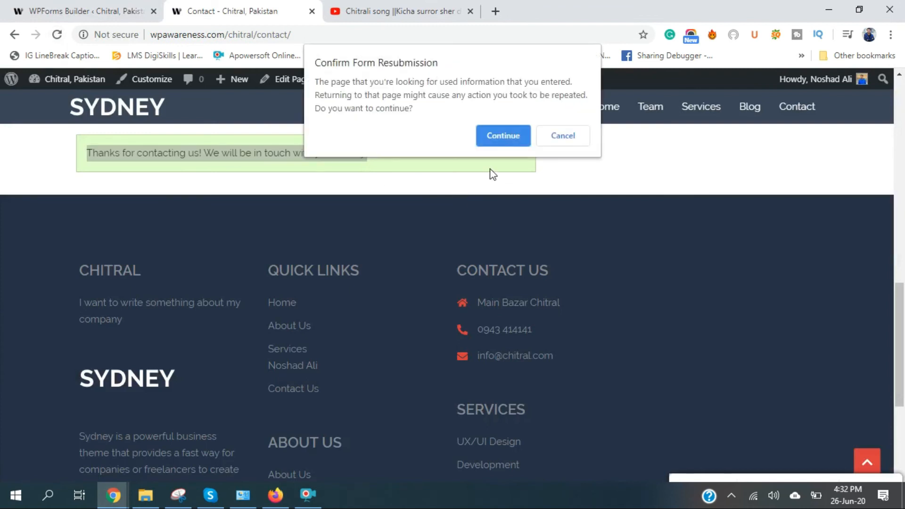
click(500, 136)
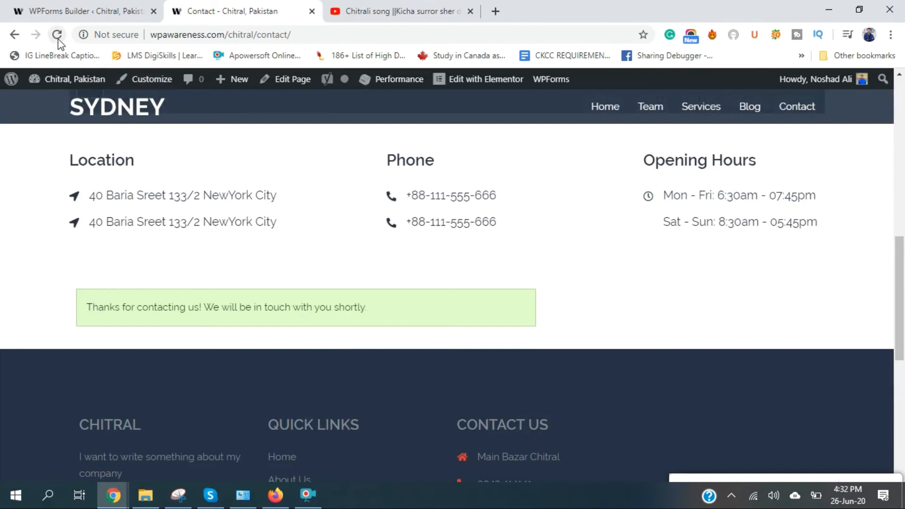
double_click(316, 41)
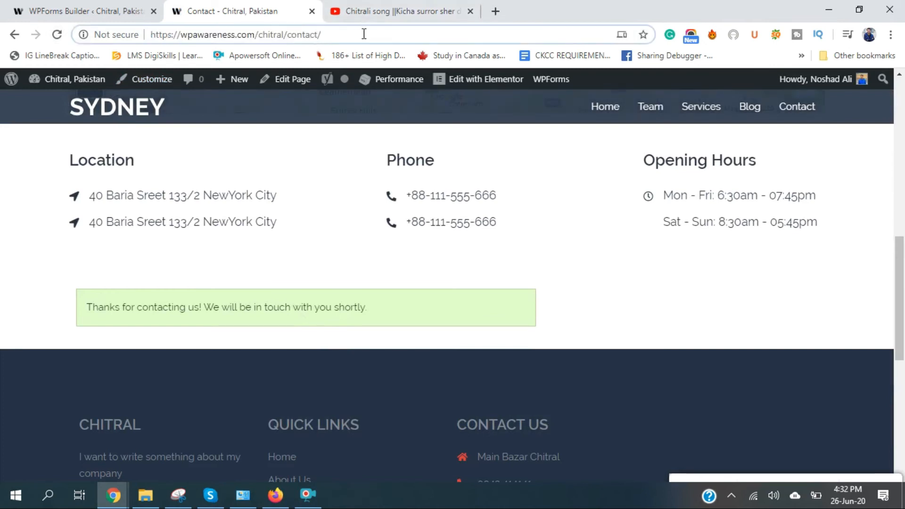
key(Return)
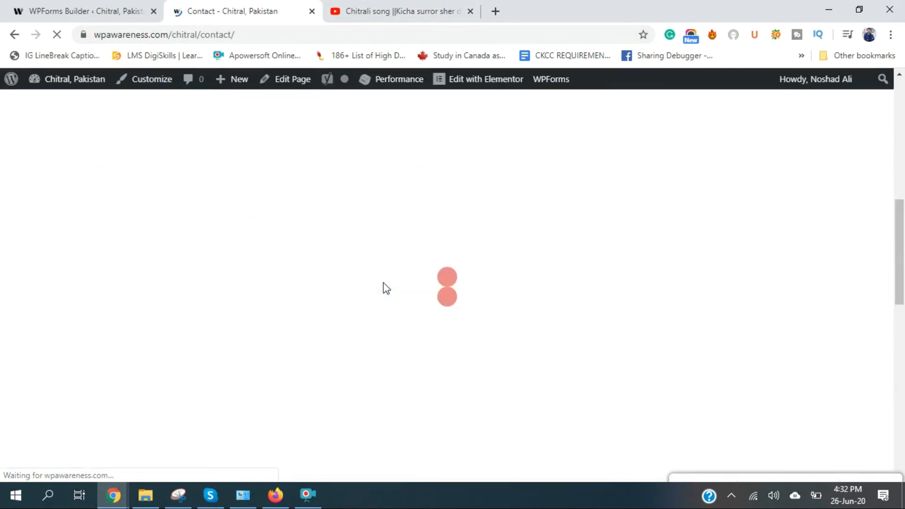
Fill the form with the saved name and phone plus a test email, send it, and check the confirmation.
click(173, 196)
click(135, 237)
click(212, 263)
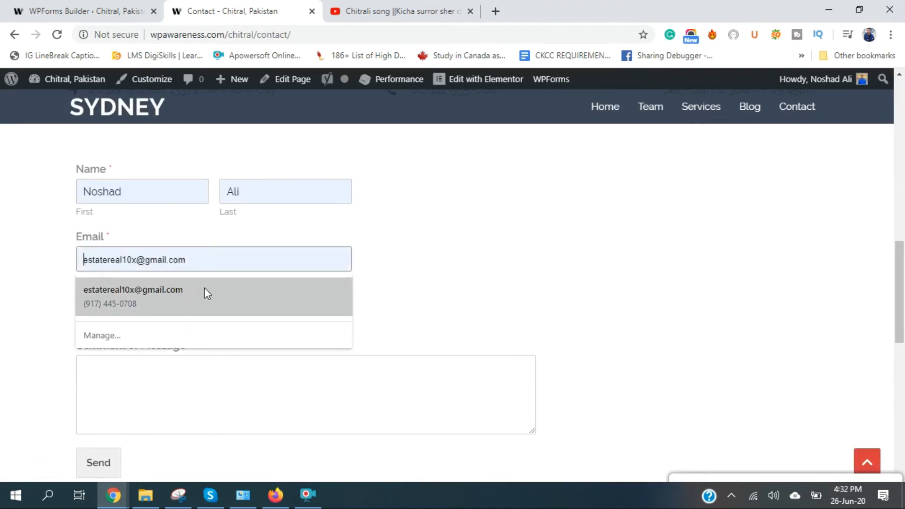
text(test@gmail.com)
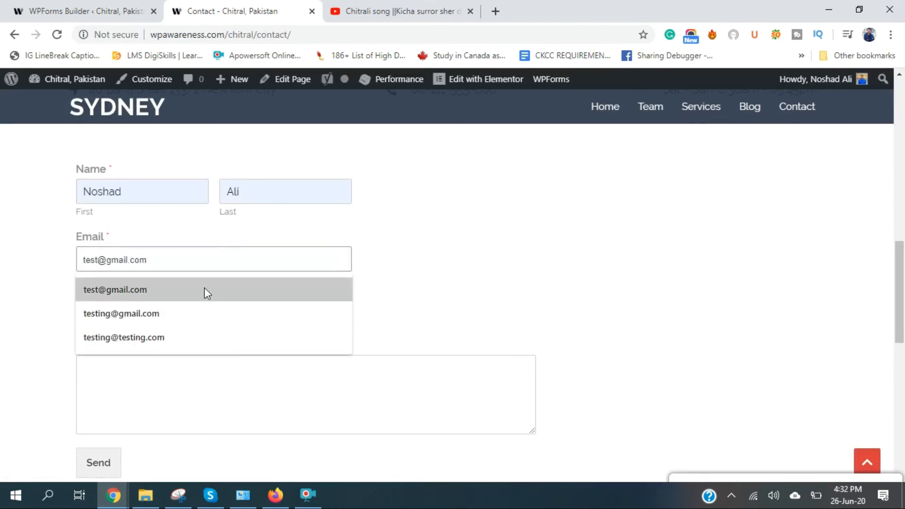
click(204, 288)
key(Tab)
key(Tab)
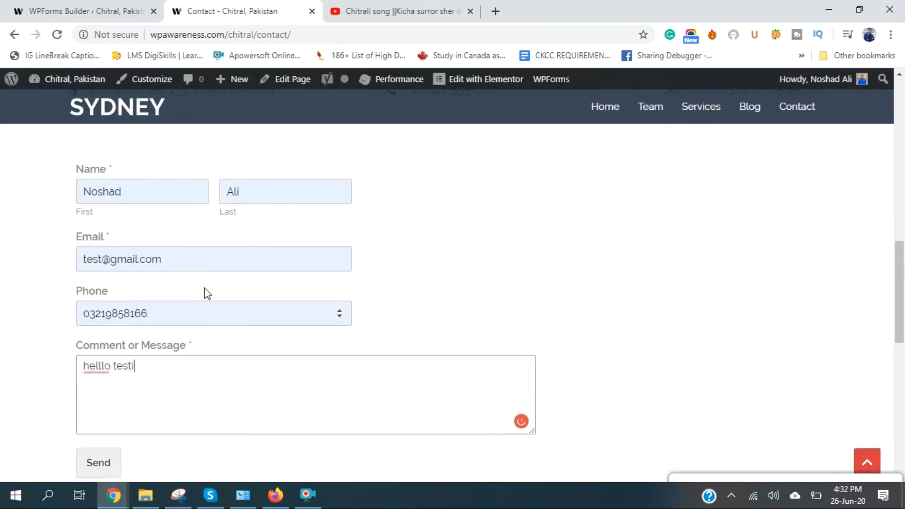
scroll(208, 319, down, 1)
click(108, 400)
mouse_move(114, 495)
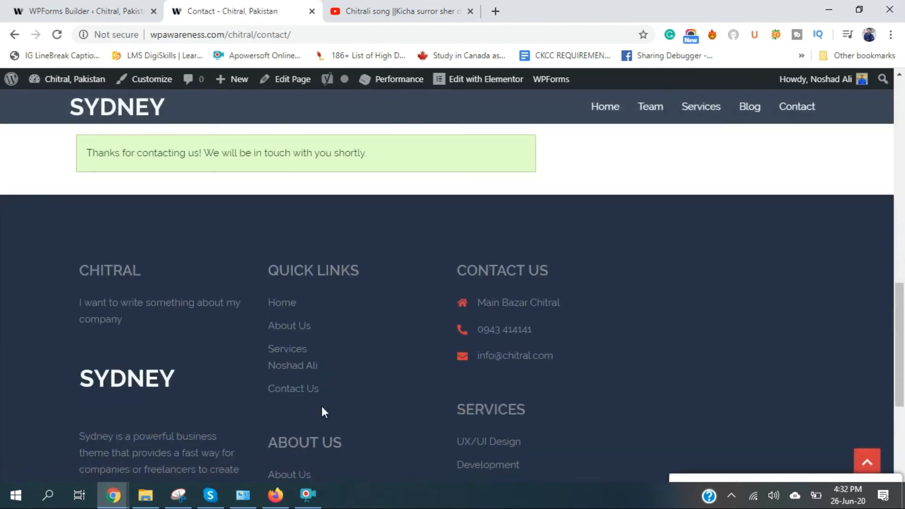
scroll(321, 397, up, 6)
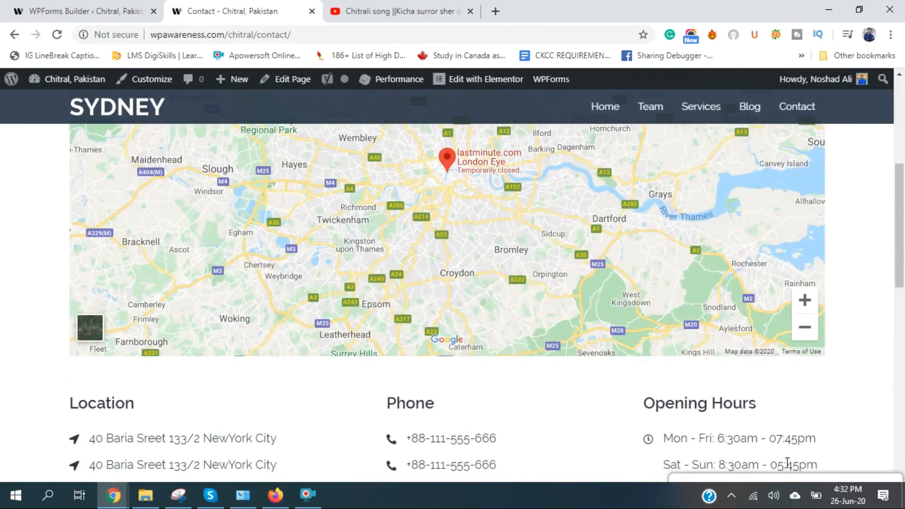
mouse_move(787, 480)
scroll(664, 381, down, 6)
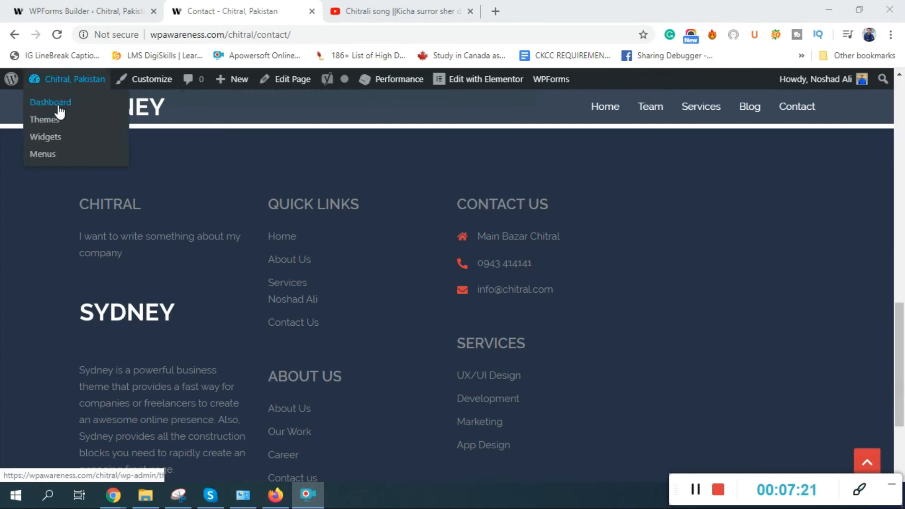
Open Appearance > Widgets and close the leftover form builder tab.
mouse_move(74, 86)
click(45, 138)
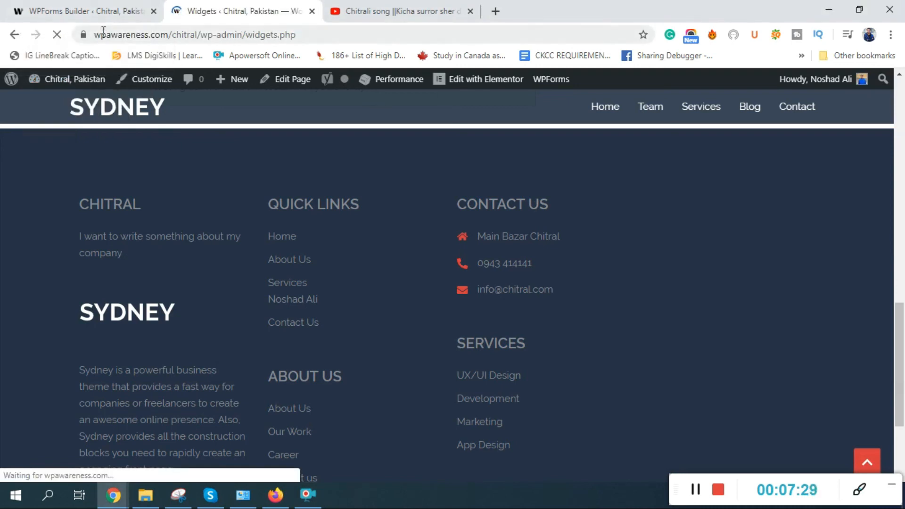
click(102, 13)
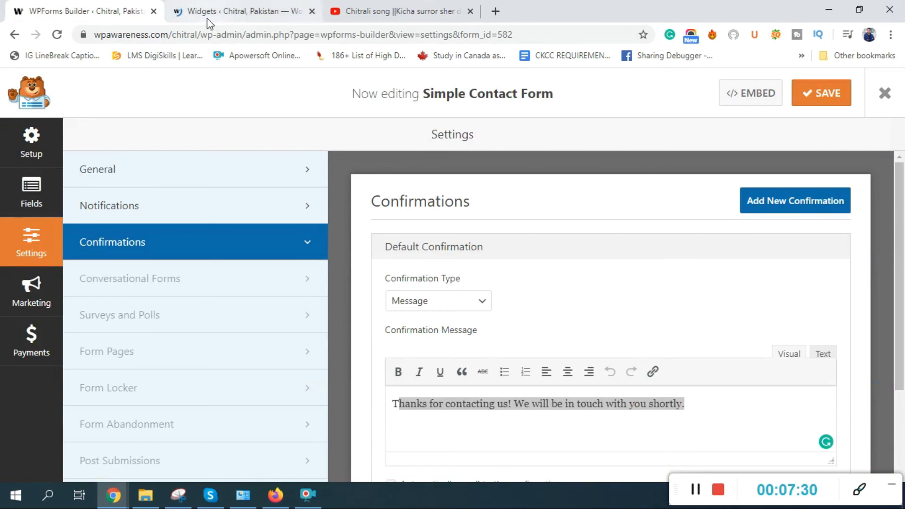
click(153, 11)
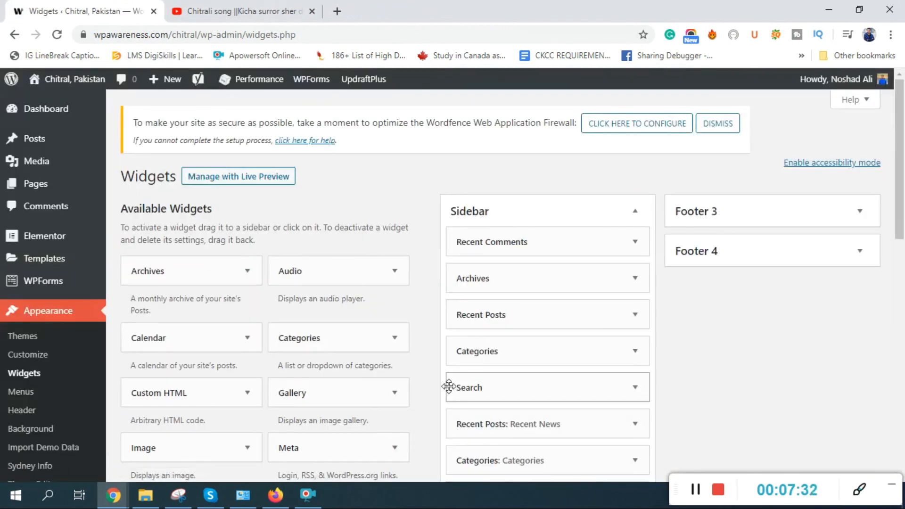
scroll(452, 400, down, 7)
Delete the Chitral text widget from Footer 1, leaving the Image widget unchanged.
click(634, 247)
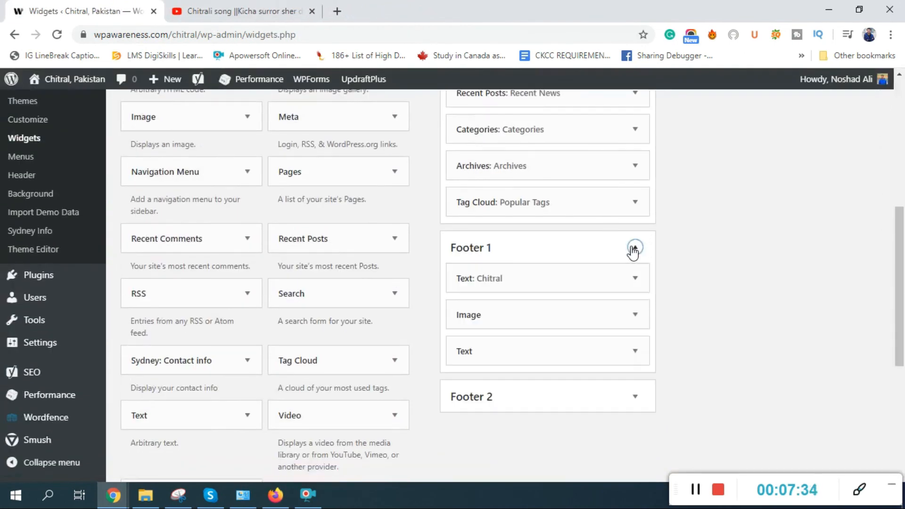
click(635, 278)
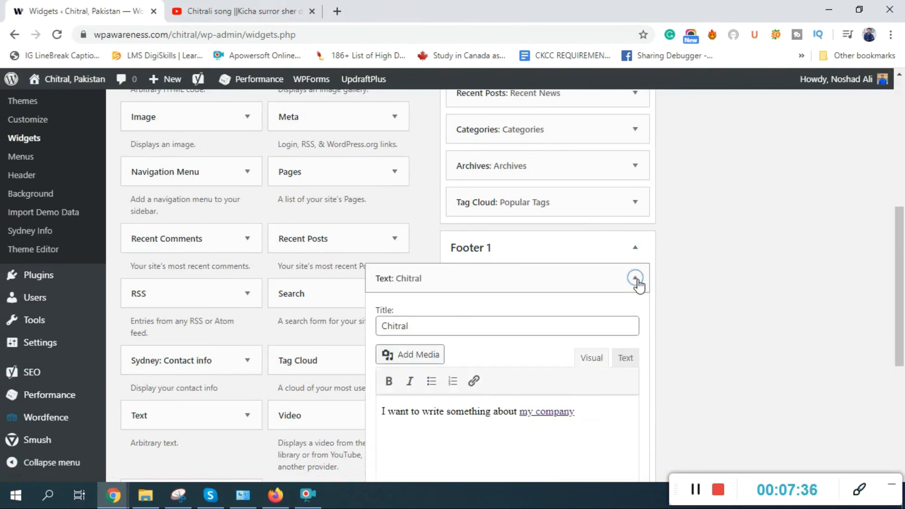
scroll(587, 338, down, 3)
click(391, 425)
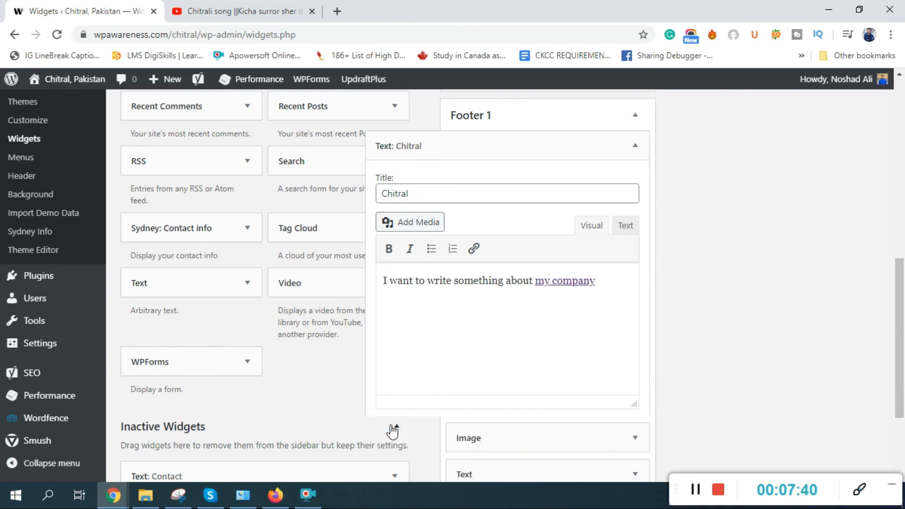
click(635, 146)
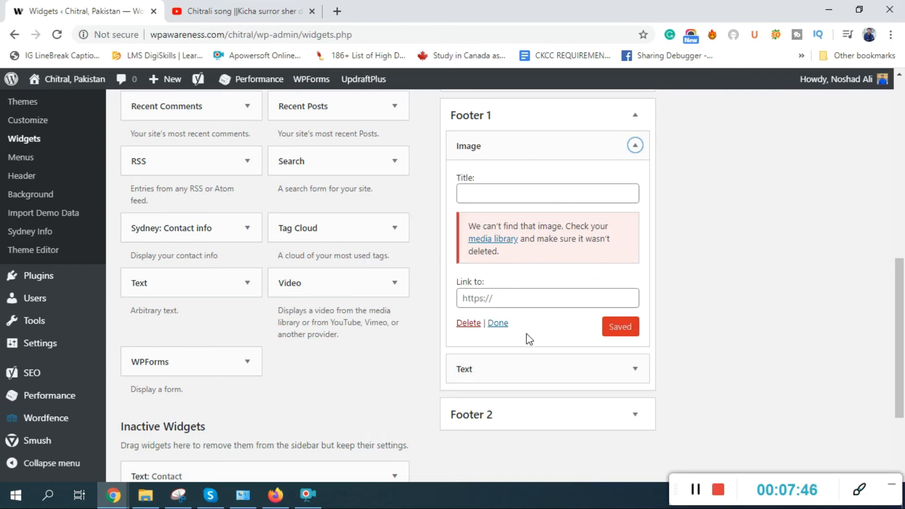
click(497, 323)
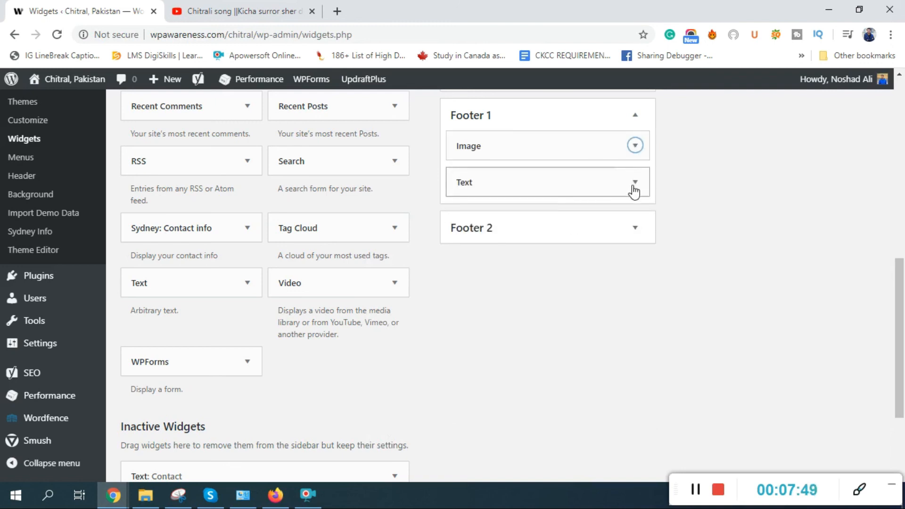
Delete the Quick Links menu widget from Footer 2 and open the homepage in a new tab.
click(635, 229)
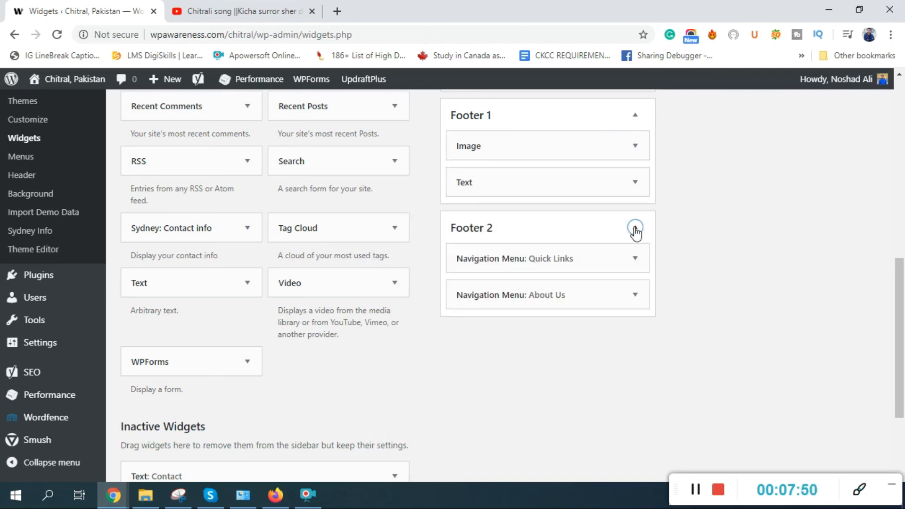
click(636, 262)
click(471, 361)
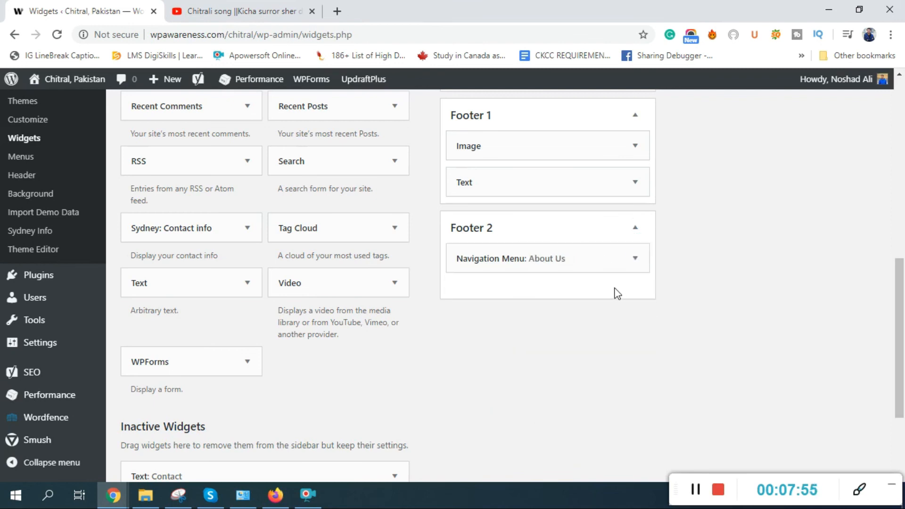
middle_click(65, 84)
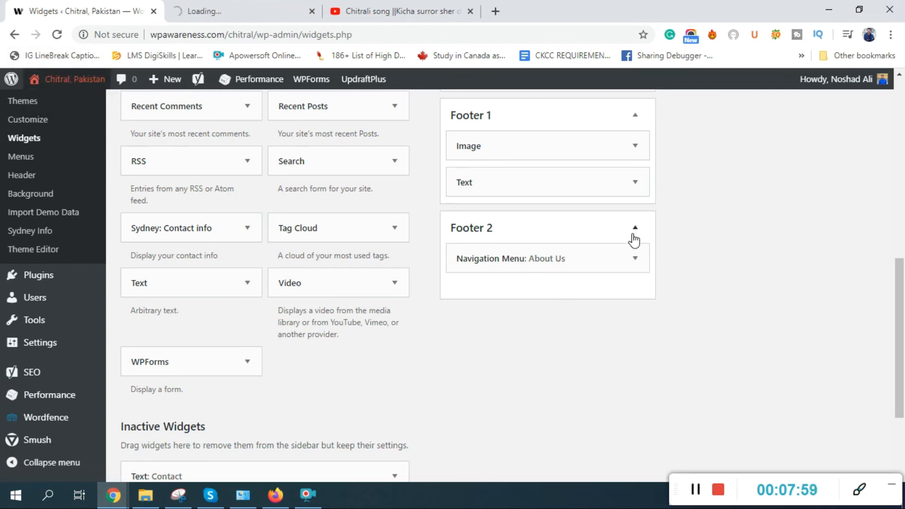
click(635, 228)
scroll(670, 311, up, 10)
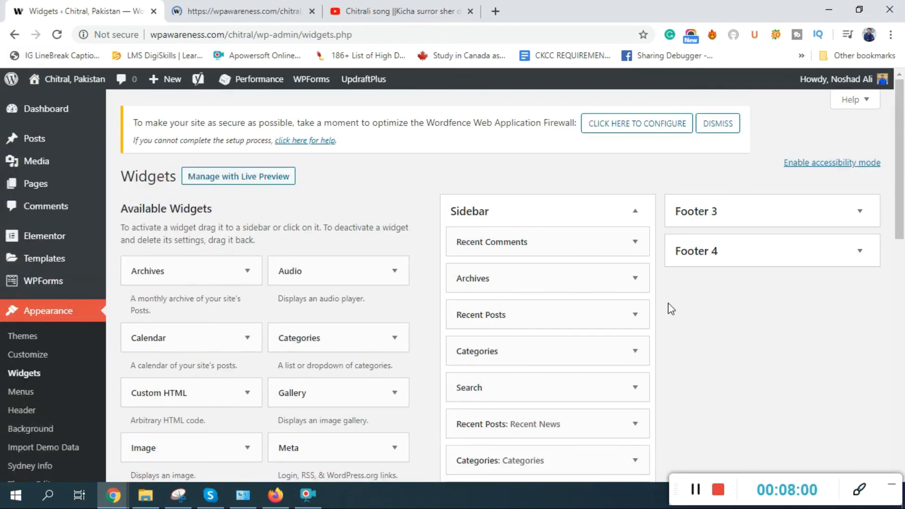
Delete the Contact Us info widget from Footer 3.
click(860, 212)
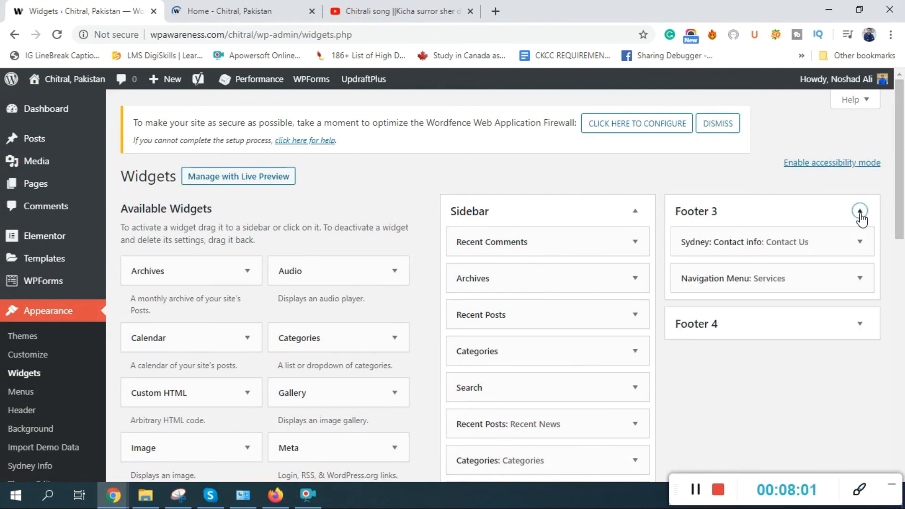
click(859, 243)
click(696, 445)
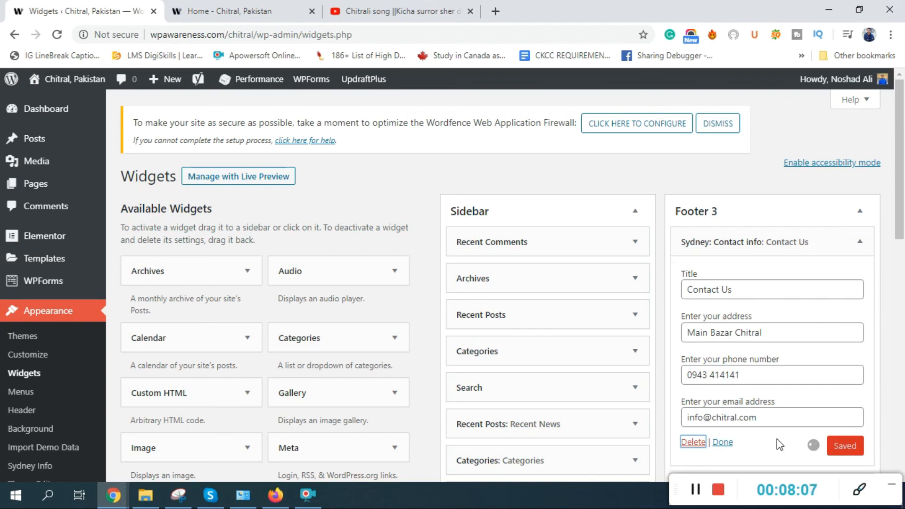
click(859, 307)
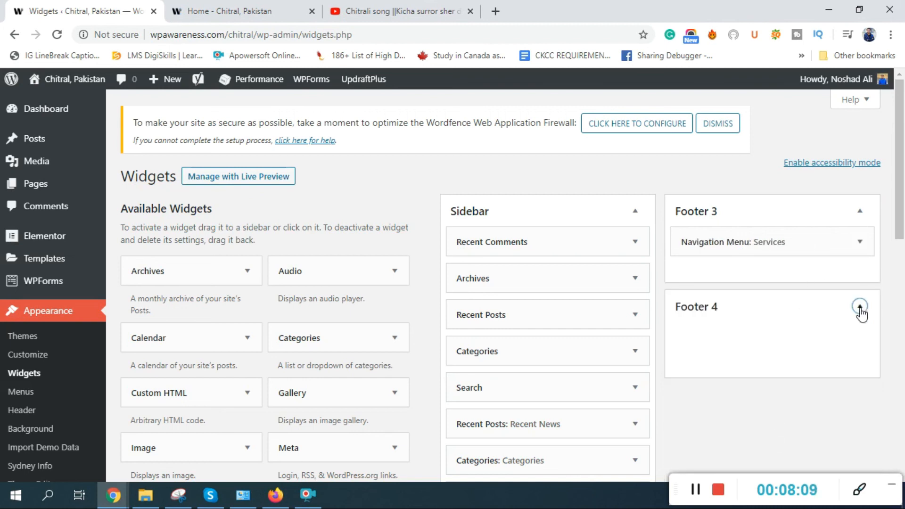
click(859, 307)
Reload the homepage and check the footer shows only the Sydney, About Us and Services columns.
click(226, 11)
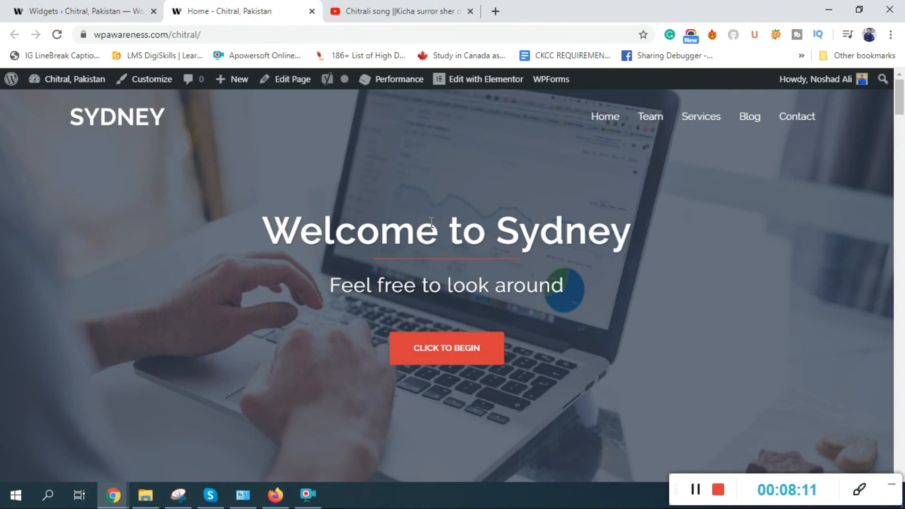
scroll(326, 250, down, 15)
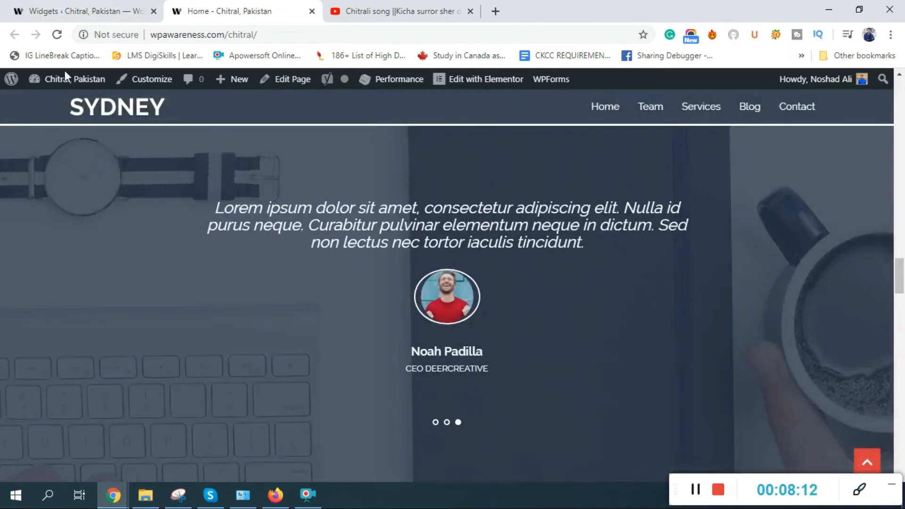
click(57, 34)
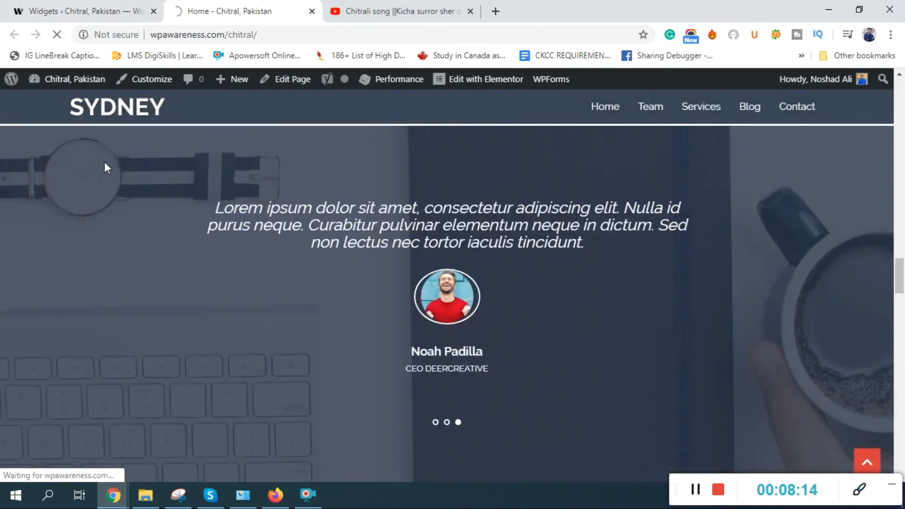
scroll(337, 309, down, 15)
scroll(311, 313, up, 3)
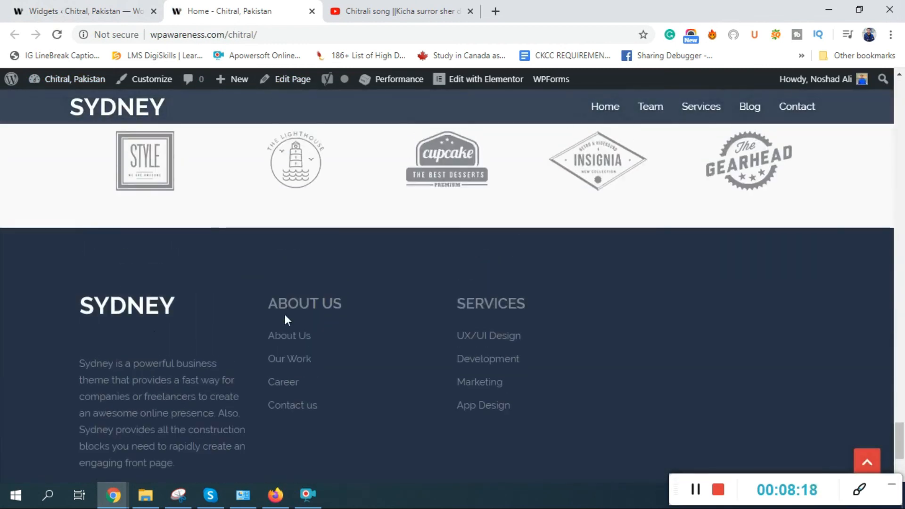
scroll(226, 405, down, 1)
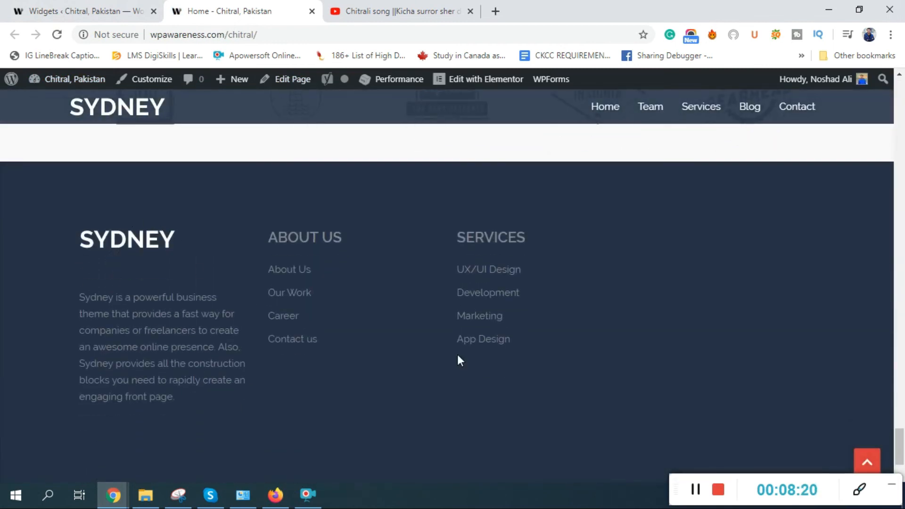
drag(505, 326, 159, 238)
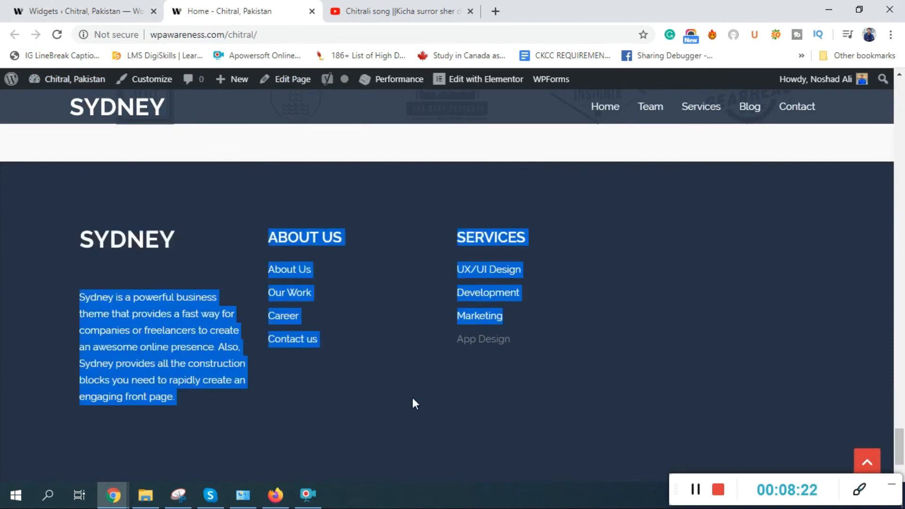
scroll(616, 427, up, 20)
scroll(571, 419, up, 10)
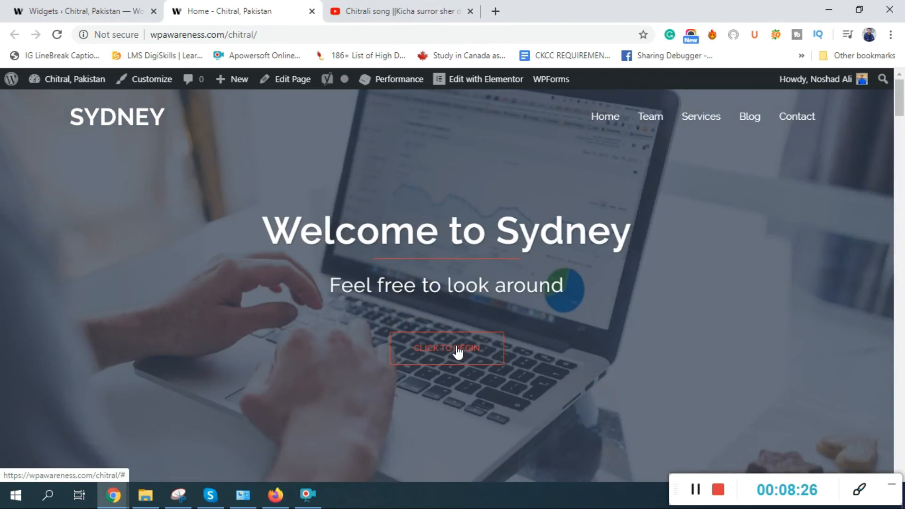